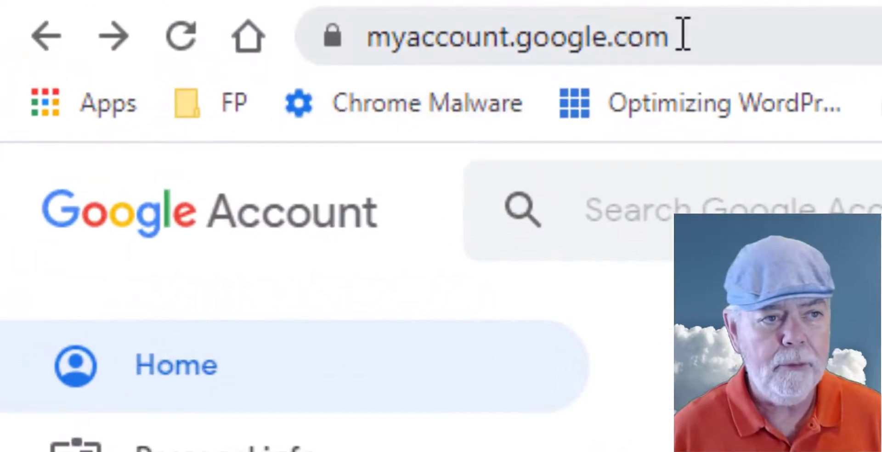
click(150, 7)
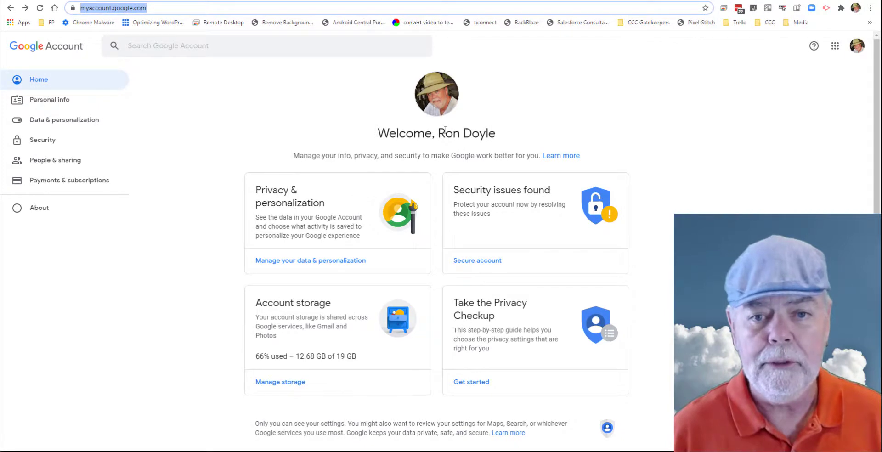
scroll(284, 225, down, 1)
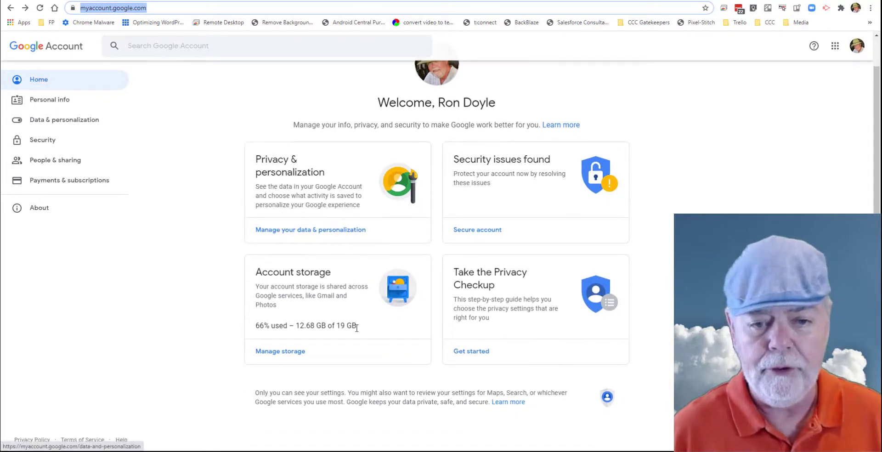
scroll(356, 328, up, 1)
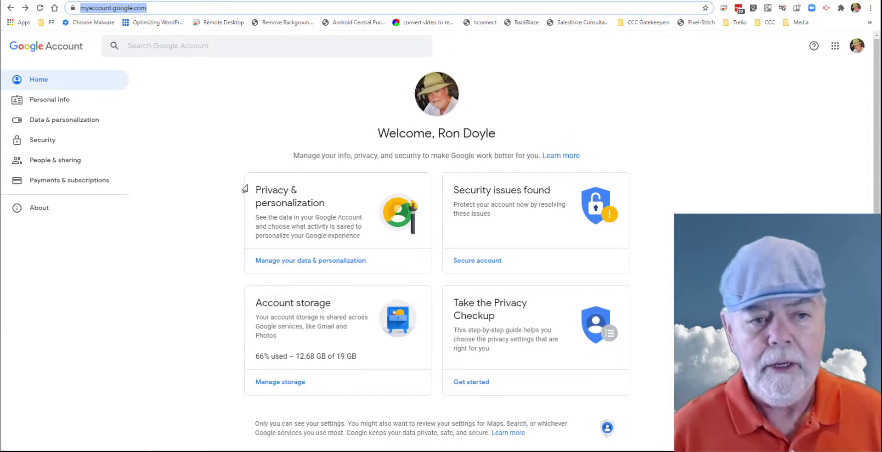
drag(265, 191, 329, 194)
mouse_move(448, 190)
mouse_down()
mouse_move(475, 190)
mouse_move(461, 185)
mouse_up()
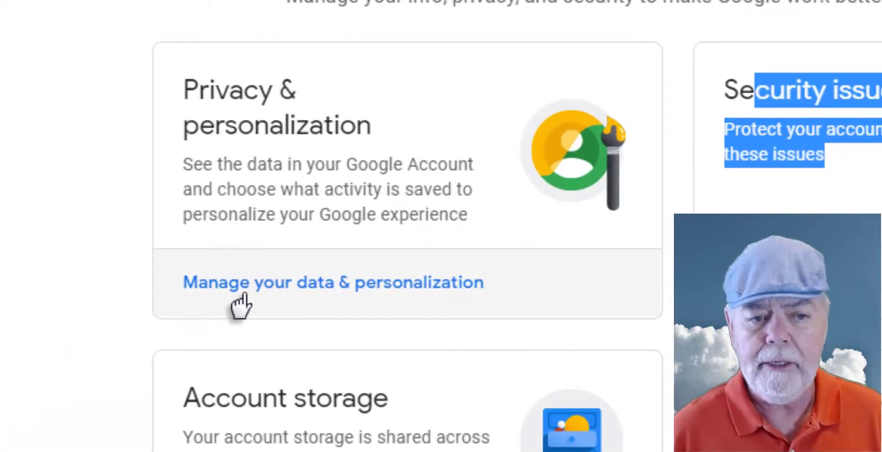
- Open the auto-delete options for Web & App Activity from the account's data and personalization settings
click(357, 287)
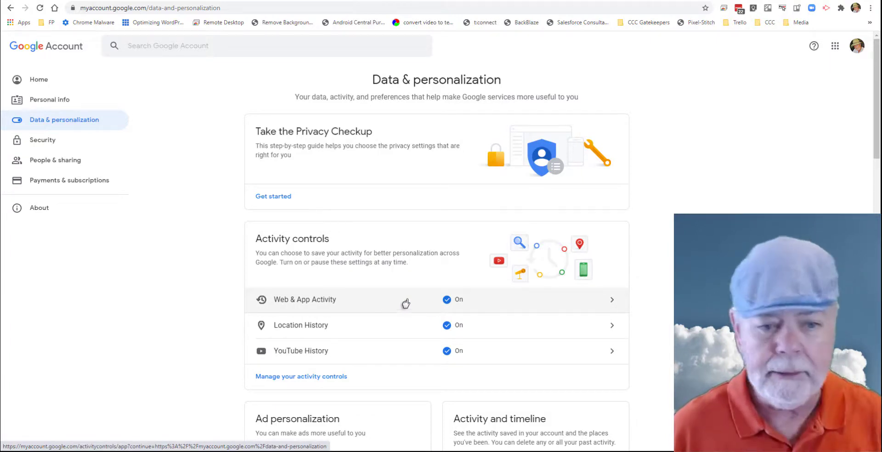
click(276, 301)
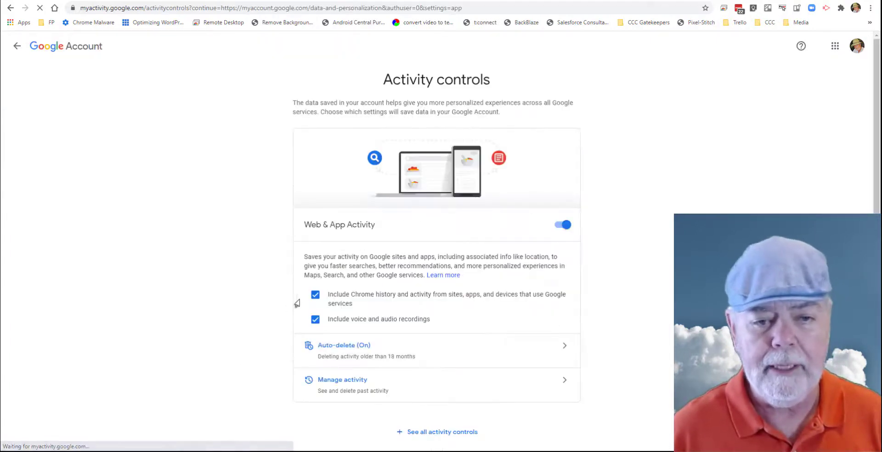
click(10, 8)
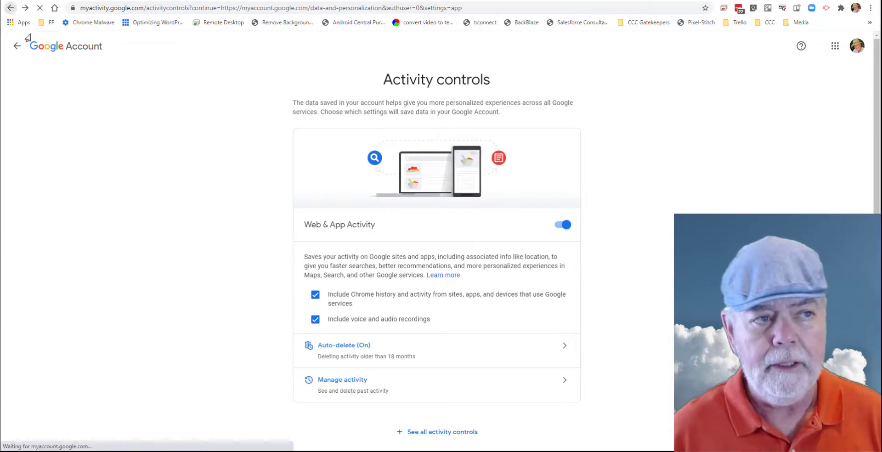
click(610, 305)
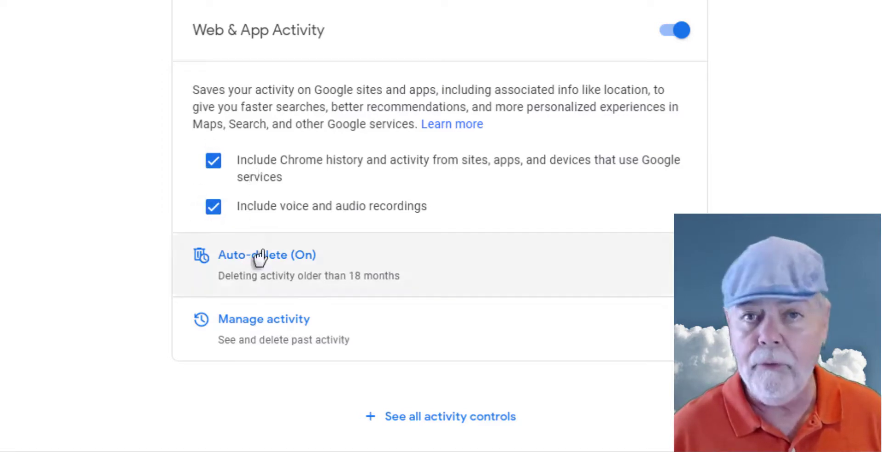
scroll(79, 191, down, 1)
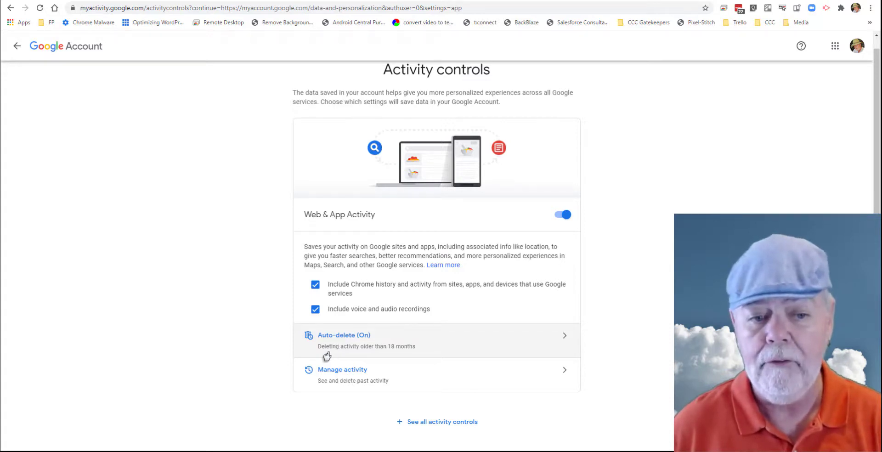
click(408, 346)
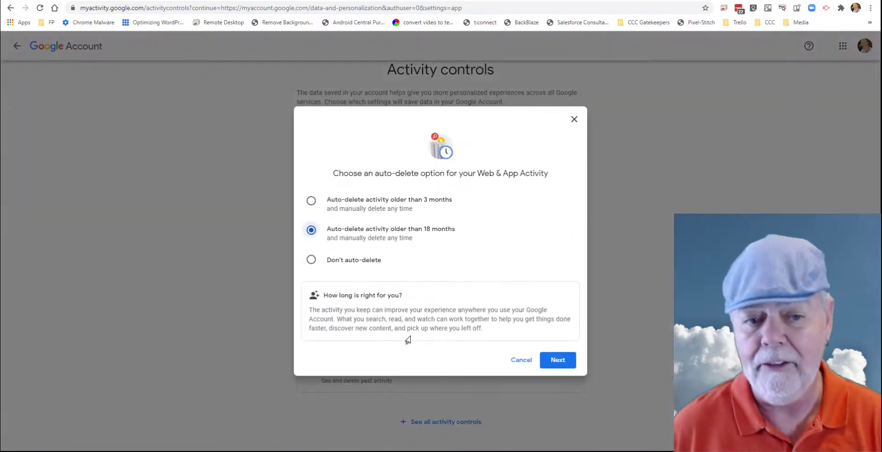
click(311, 259)
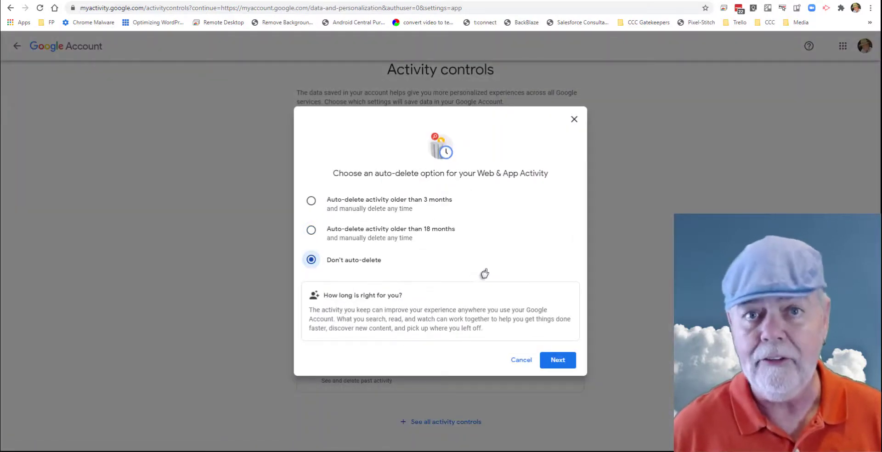
click(311, 230)
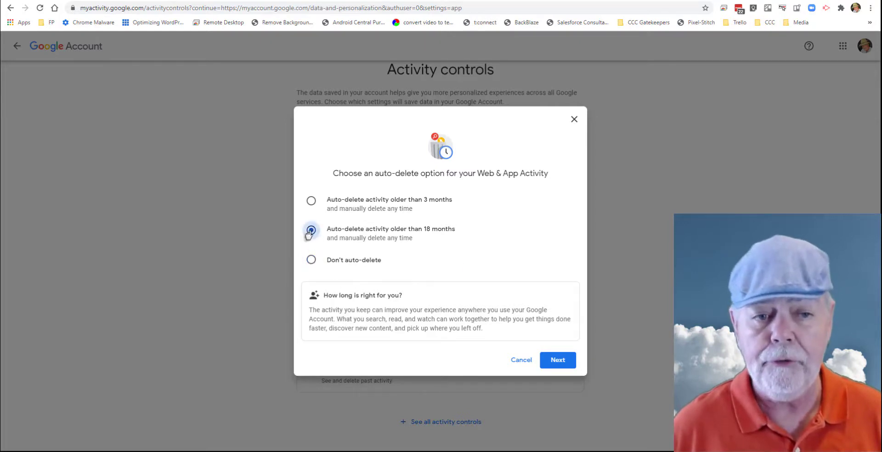
click(311, 201)
click(310, 230)
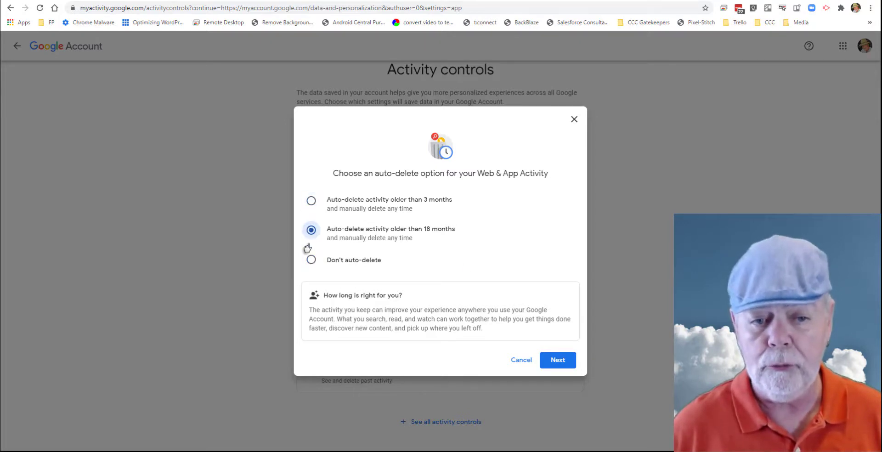
click(309, 261)
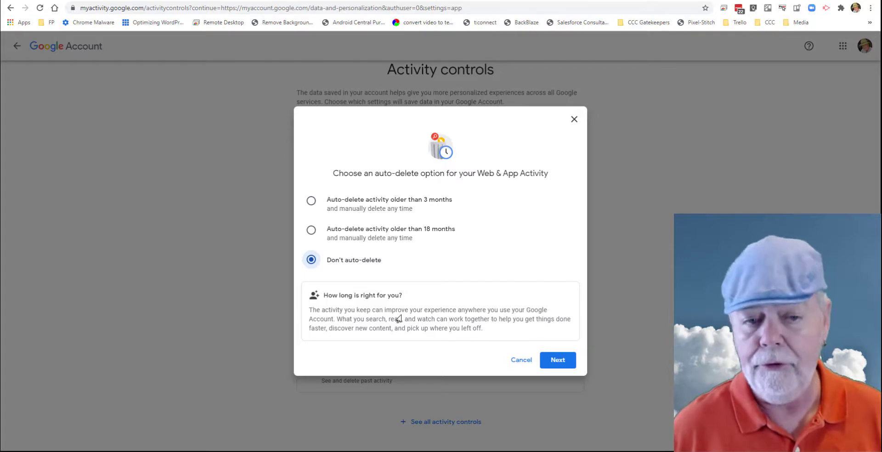
click(311, 230)
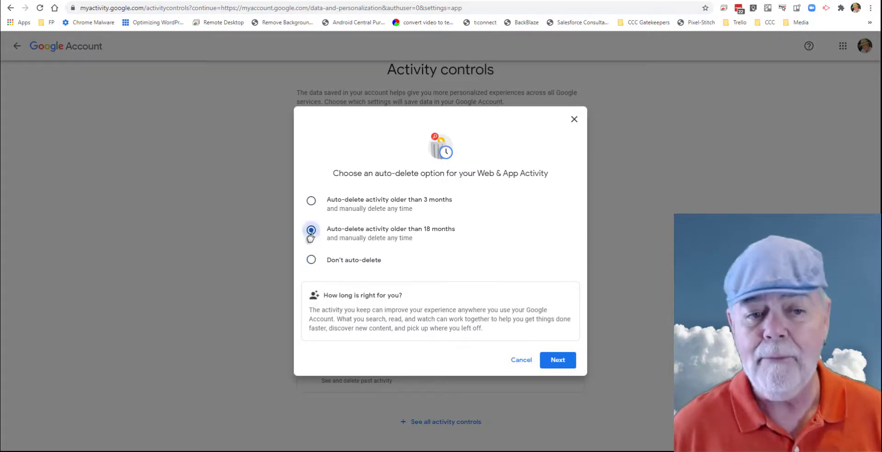
- Set Web & App Activity to auto-delete activity older than 3 months, review the deletion preview and confirm the preference
click(310, 202)
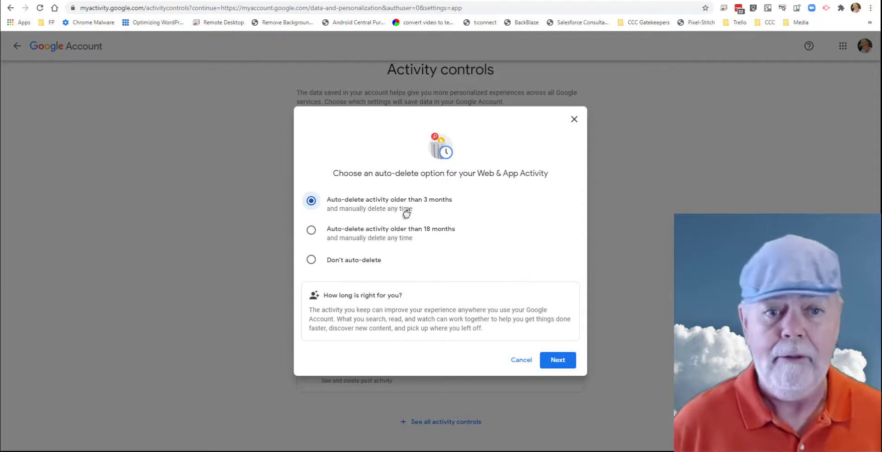
click(557, 363)
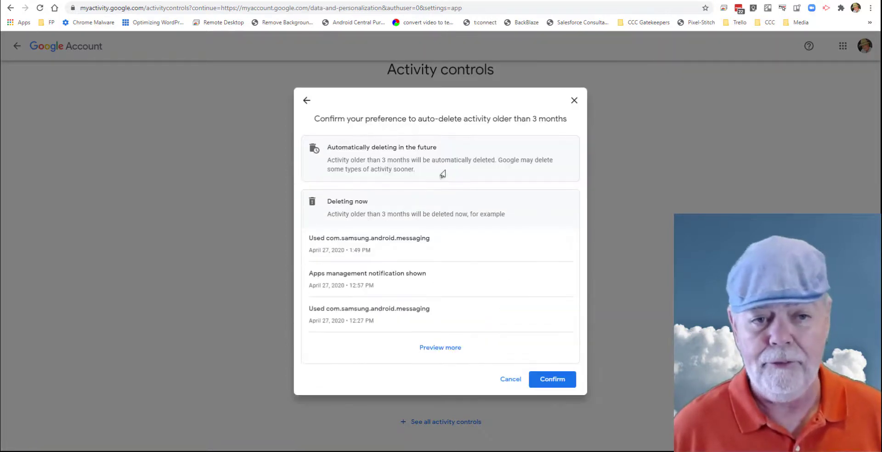
drag(401, 161, 438, 170)
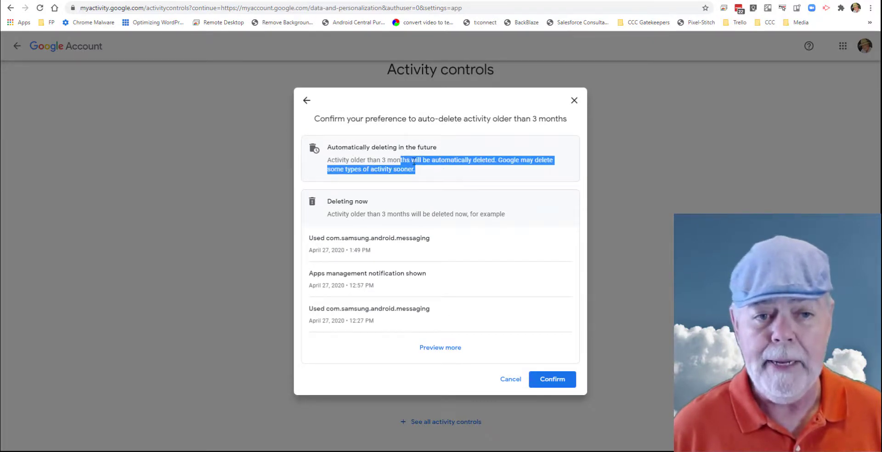
double_click(378, 161)
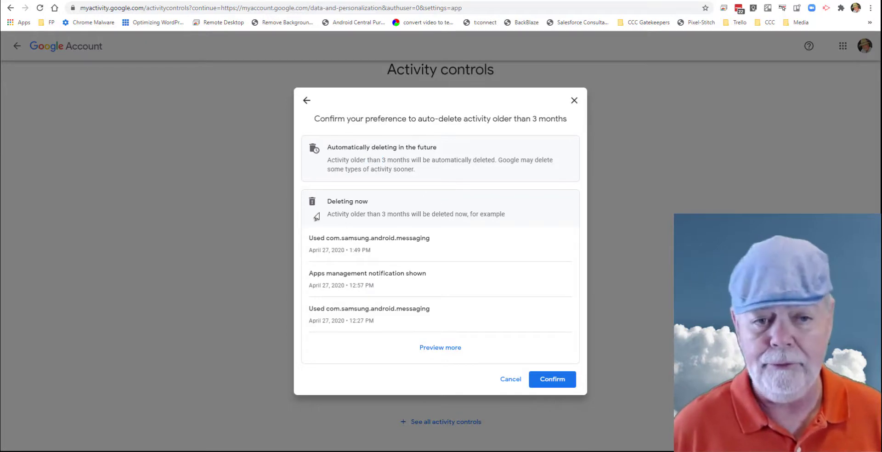
drag(327, 213, 532, 213)
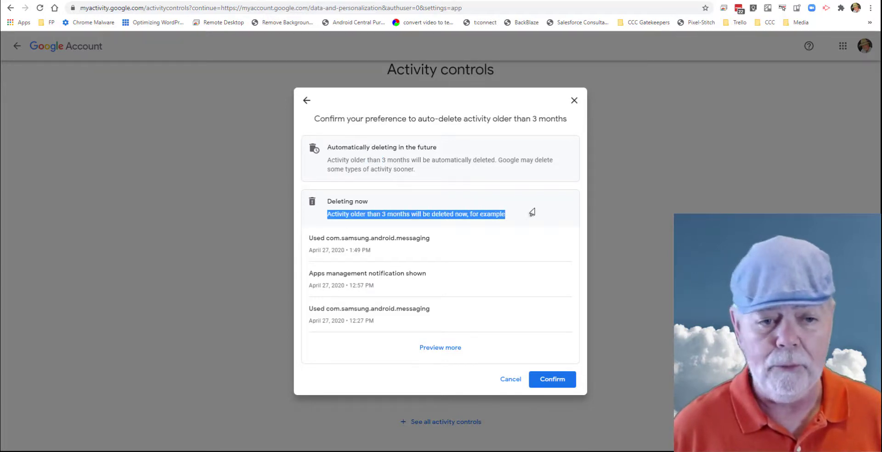
drag(313, 250, 330, 266)
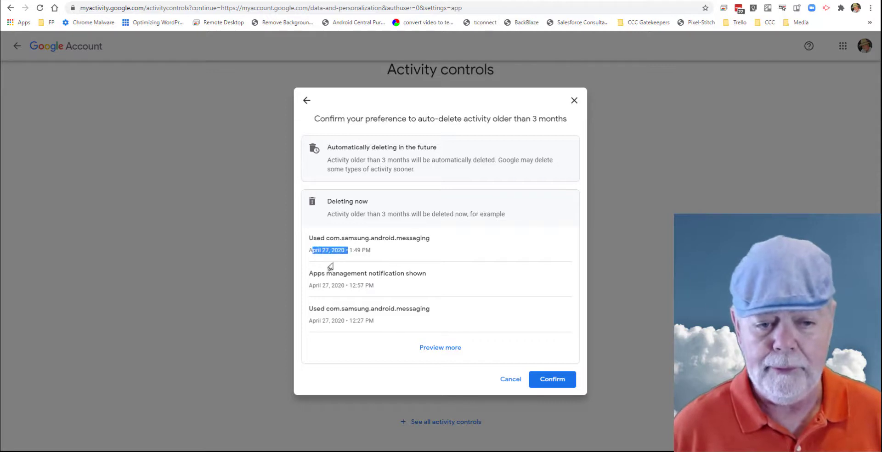
click(544, 387)
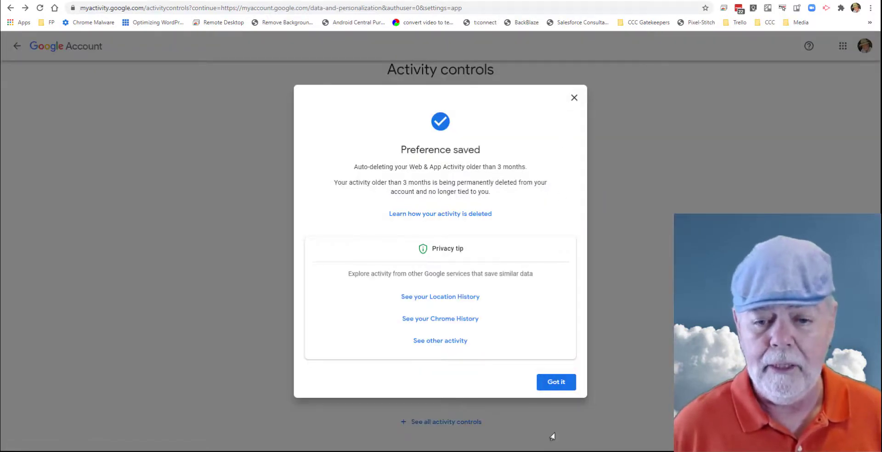
click(547, 385)
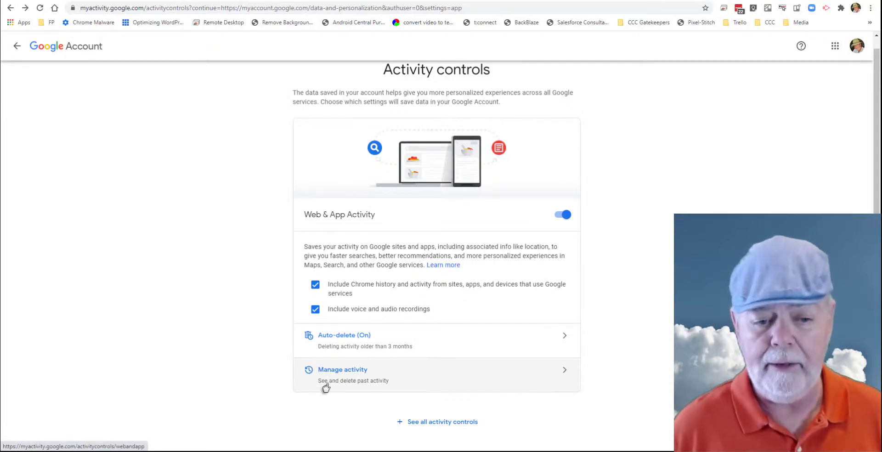
- Open the management page for Web & App Activity and examine the recorded entries for today and yesterday
click(335, 372)
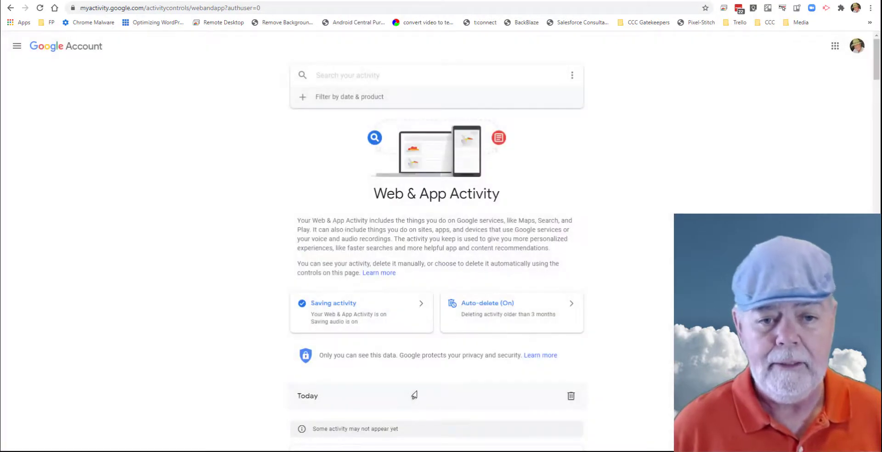
scroll(398, 276, down, 5)
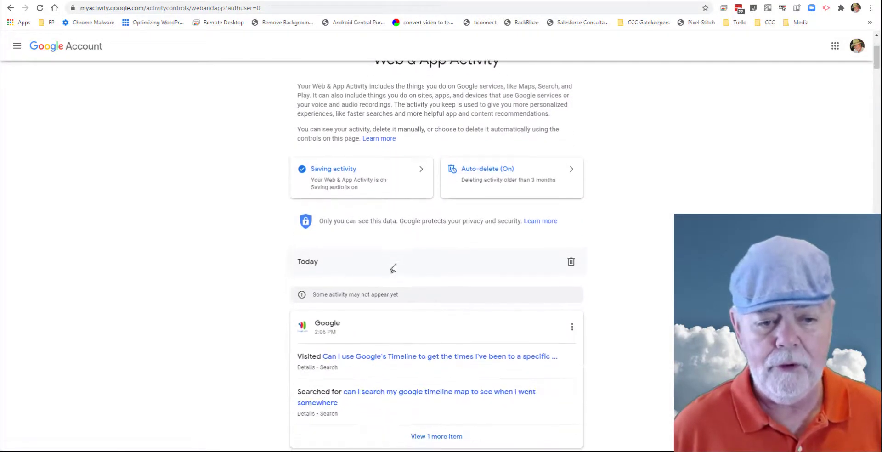
scroll(389, 272, down, 1)
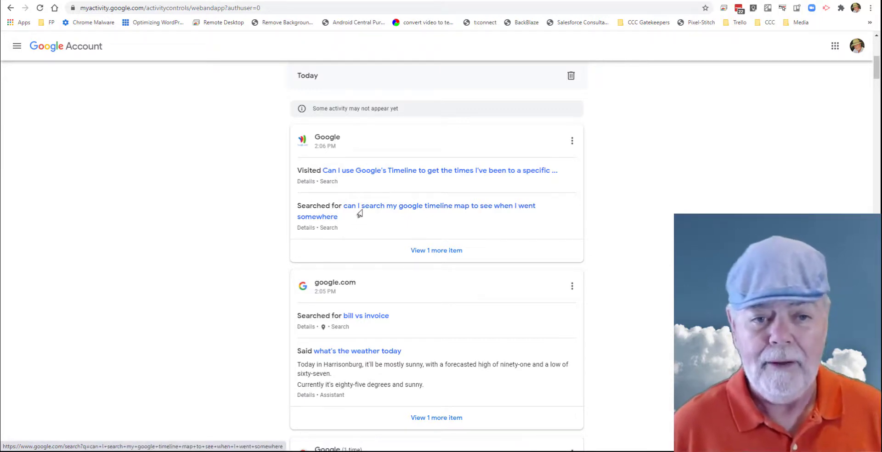
scroll(346, 356, down, 15)
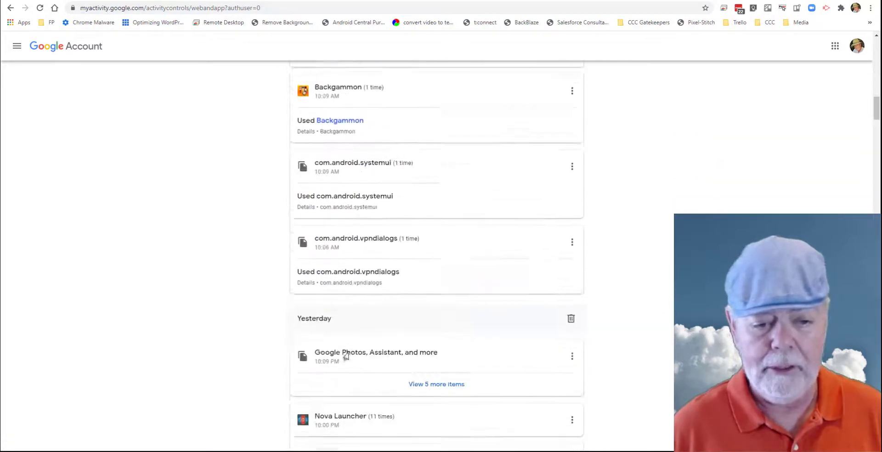
scroll(346, 356, down, 6)
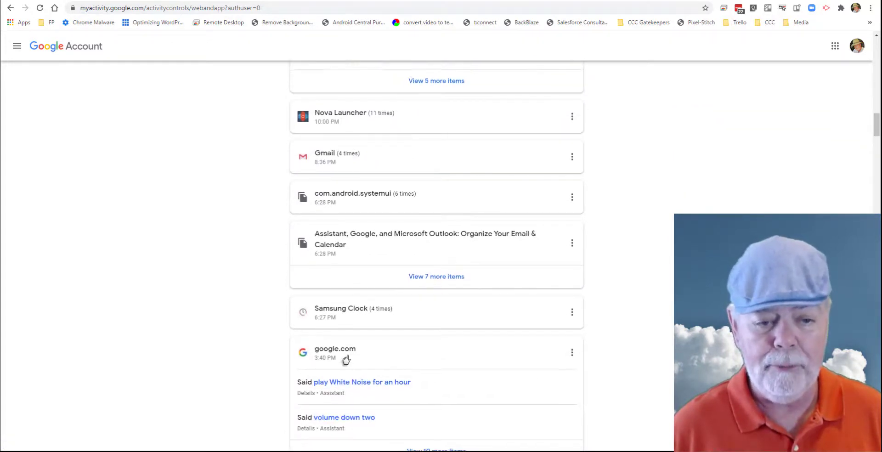
scroll(346, 360, down, 3)
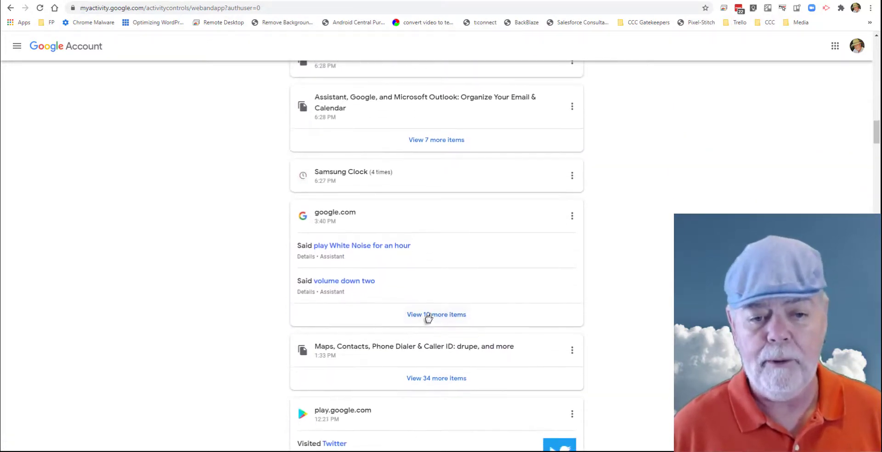
scroll(342, 237, down, 1)
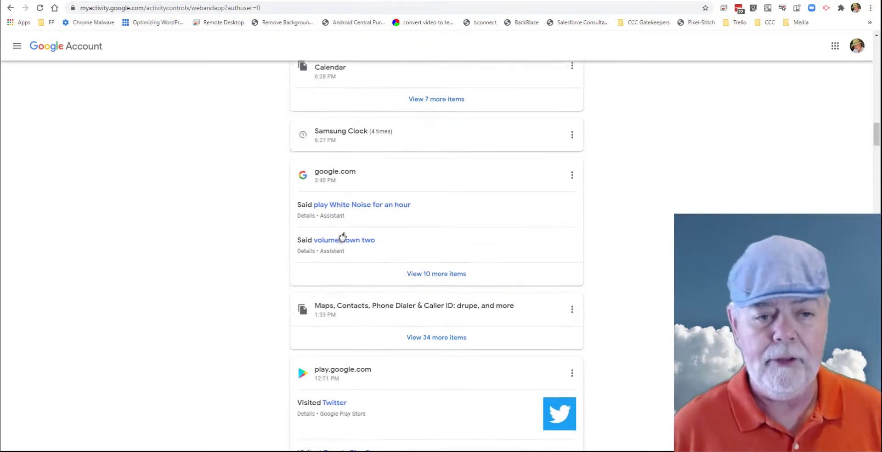
scroll(342, 237, down, 1)
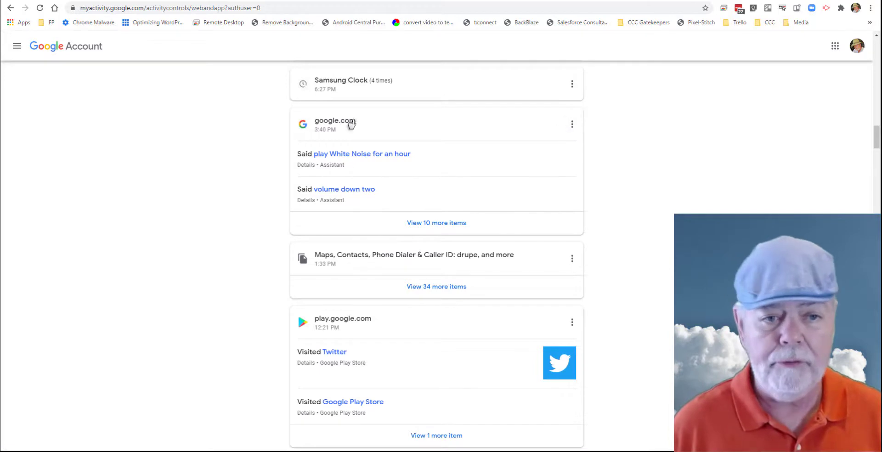
- Delete yesterday's 3:40 PM google.com entry from the Web & App Activity history and dismiss the deletion notice
click(571, 129)
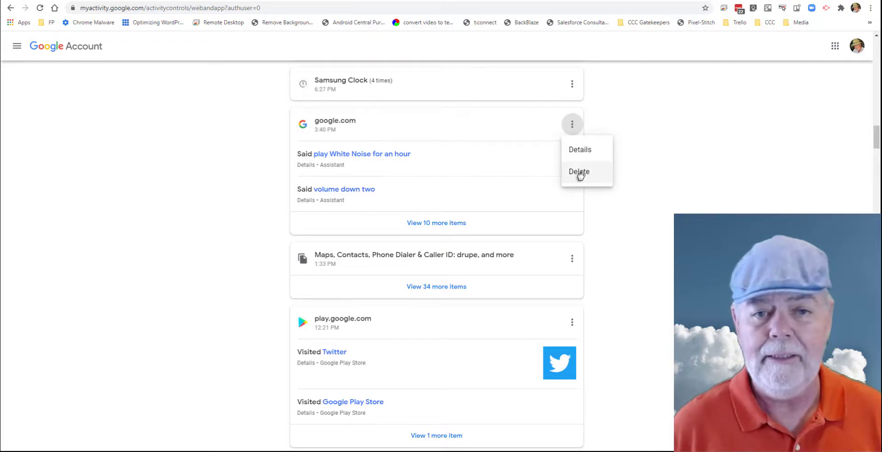
click(579, 172)
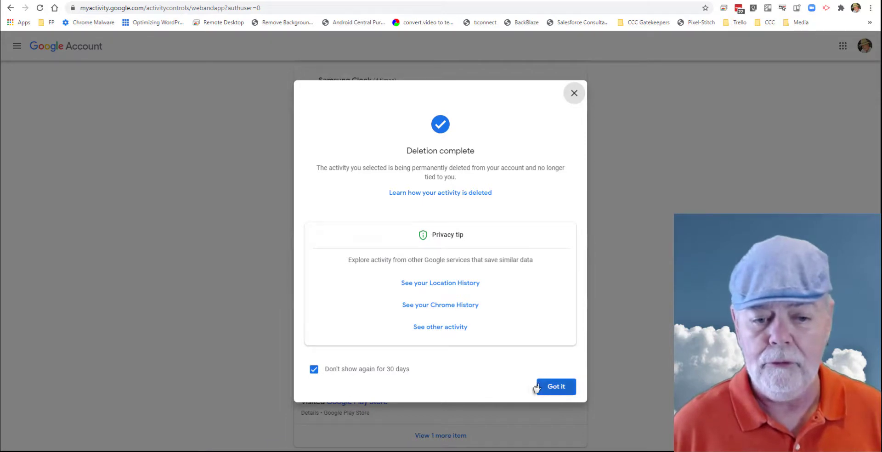
click(557, 387)
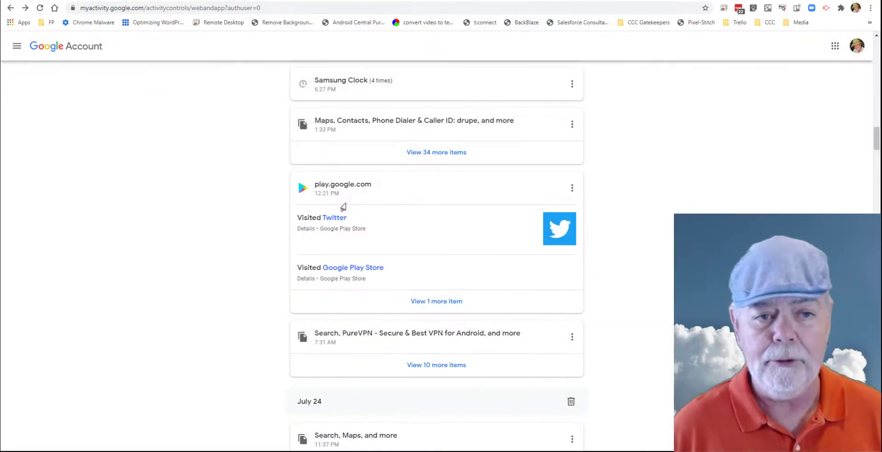
scroll(279, 294, up, 12)
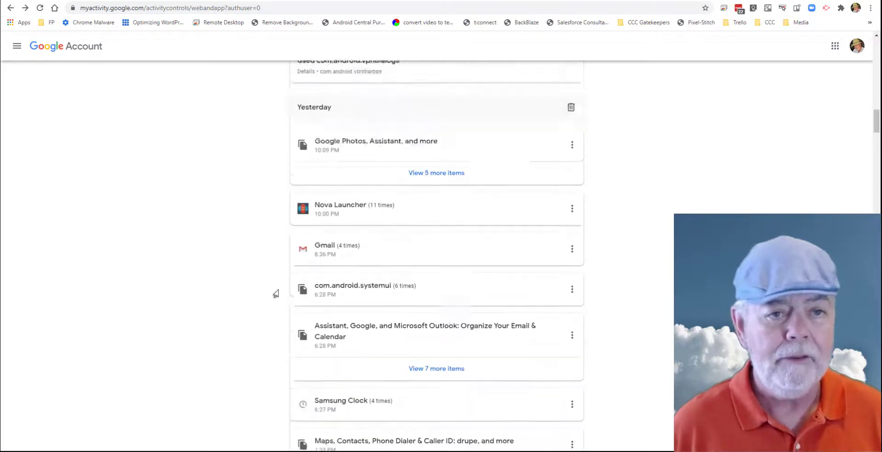
- Return from the Web & App Activity history to the Data & personalization page and open the Location History controls
click(7, 9)
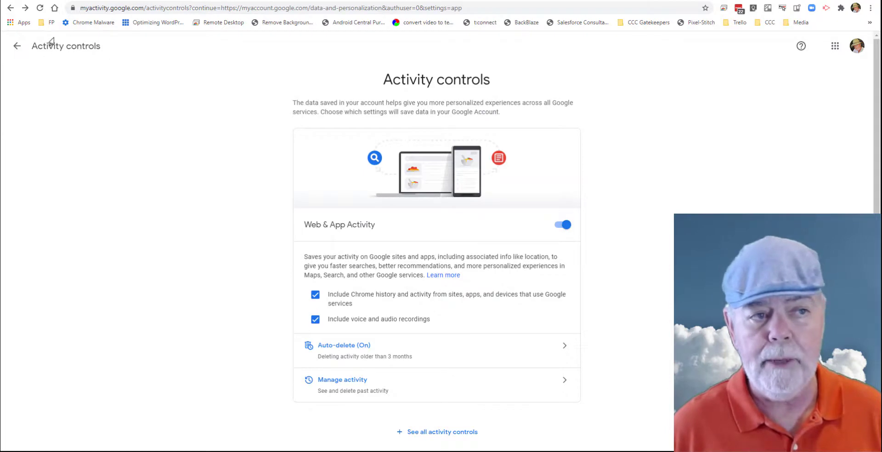
click(15, 45)
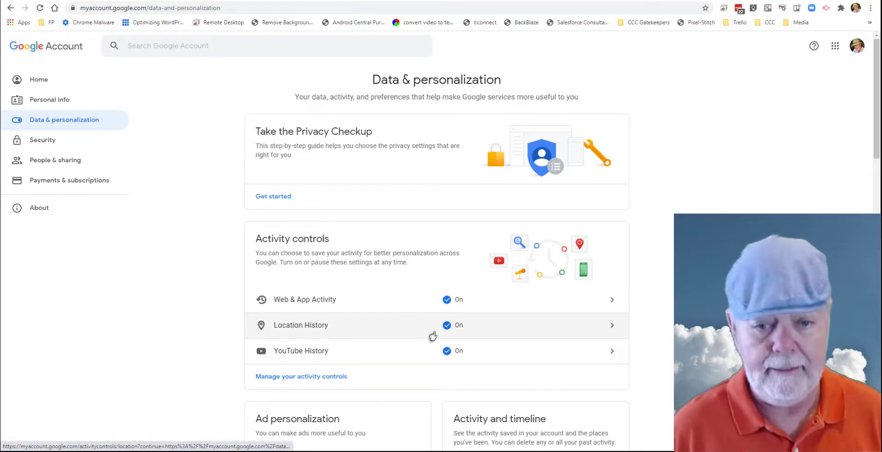
click(325, 332)
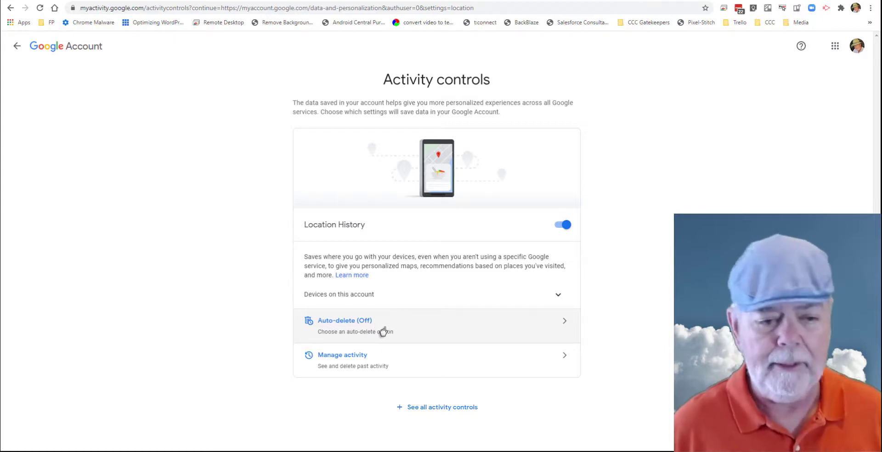
- Review the auto-delete options for Location History and close them without choosing a new one
click(336, 327)
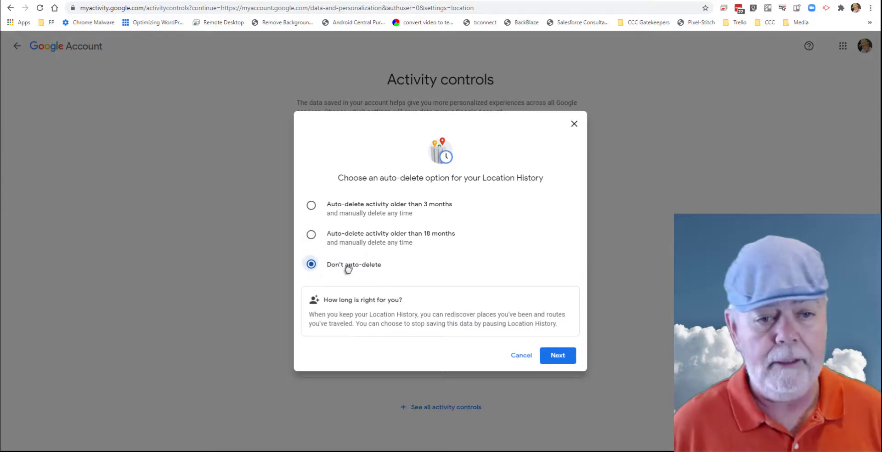
click(558, 358)
click(526, 357)
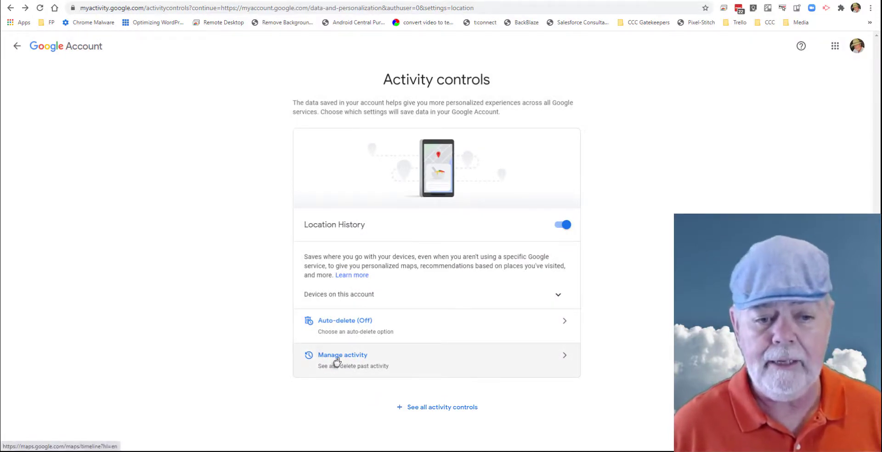
- Open the management page for Location History and highlight the google.com/maps/timeline part of its web address
click(303, 360)
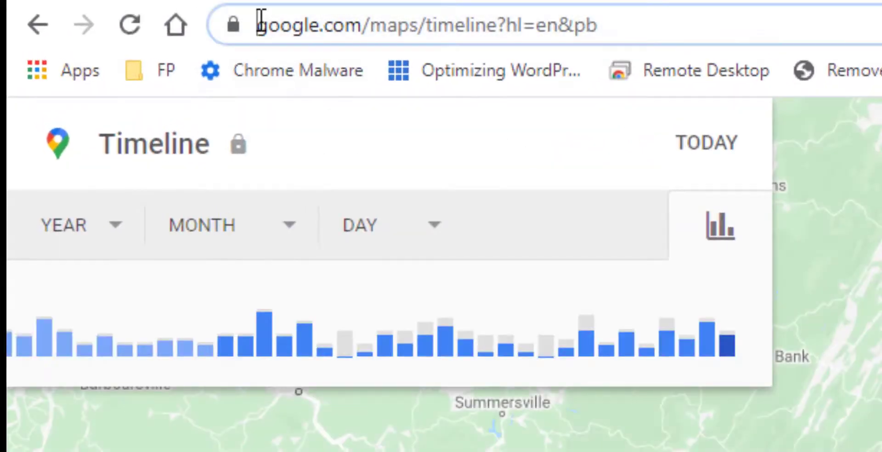
drag(149, 14, 190, 14)
drag(330, 25, 480, 28)
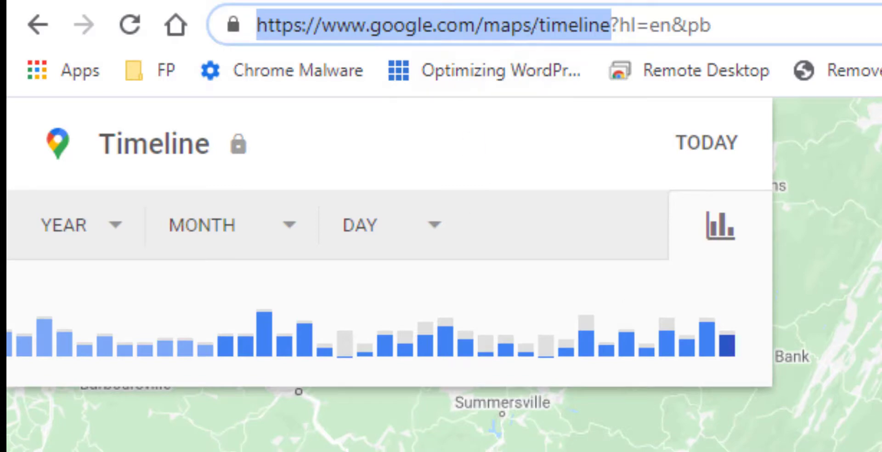
click(368, 445)
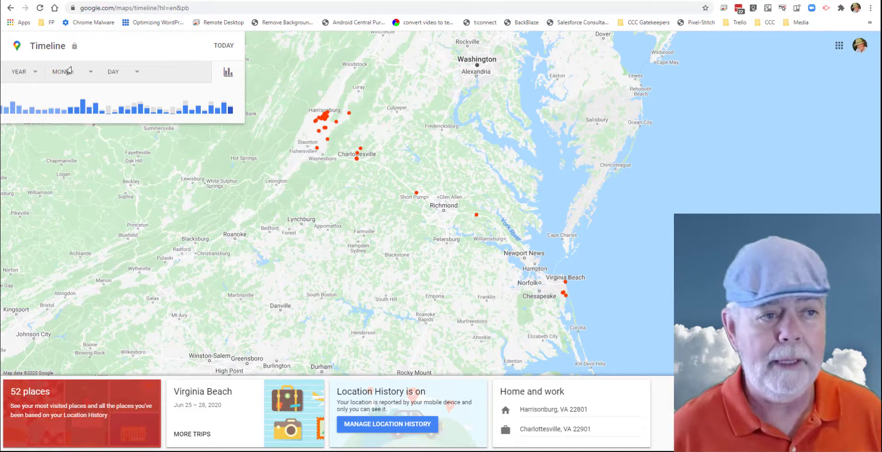
- Filter the location timeline to October 2019 and examine the map over the southeastern United States for recorded places
click(32, 76)
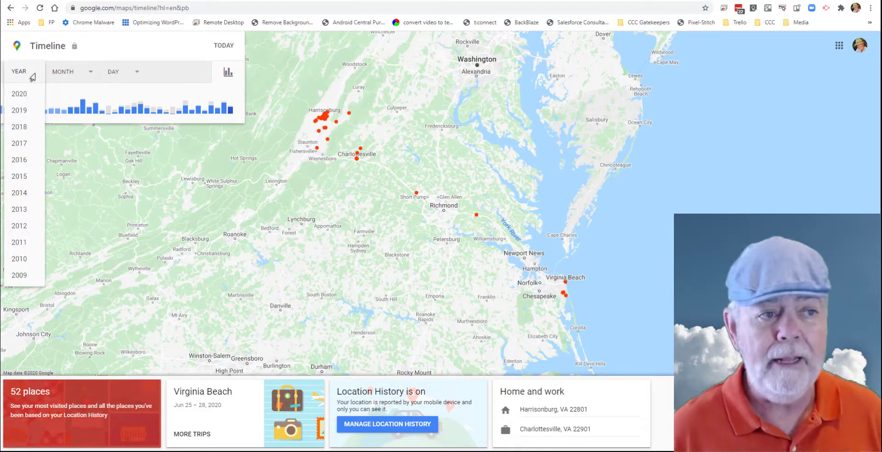
click(9, 114)
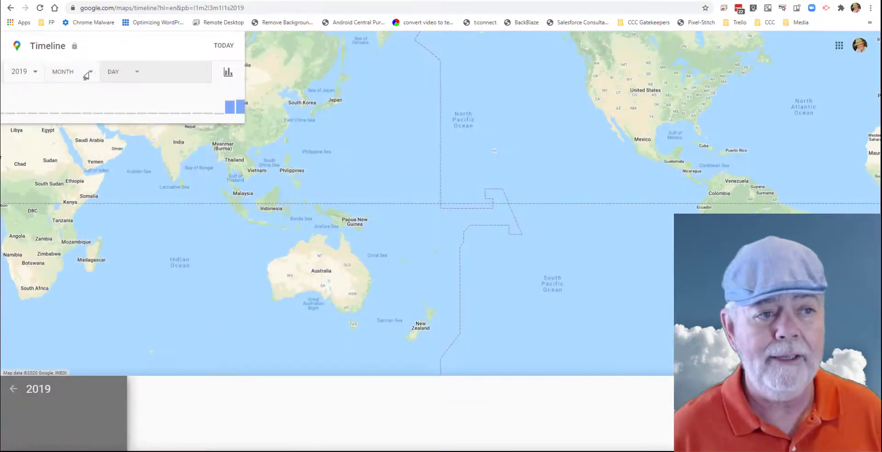
click(85, 74)
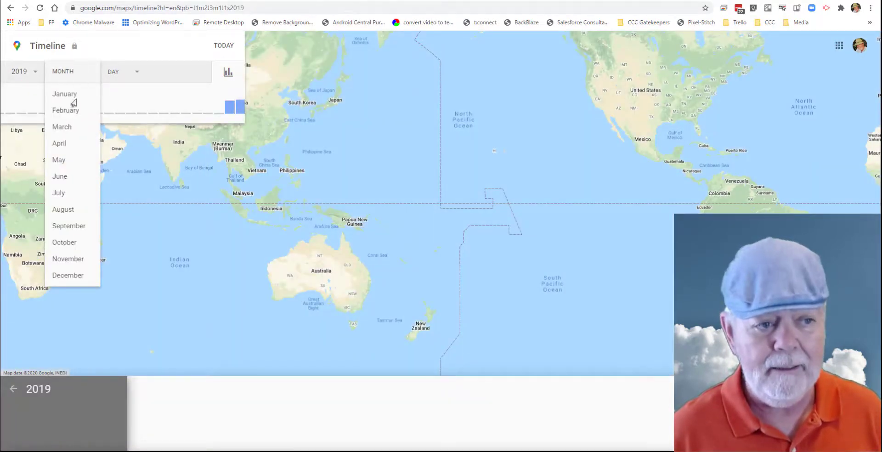
click(61, 243)
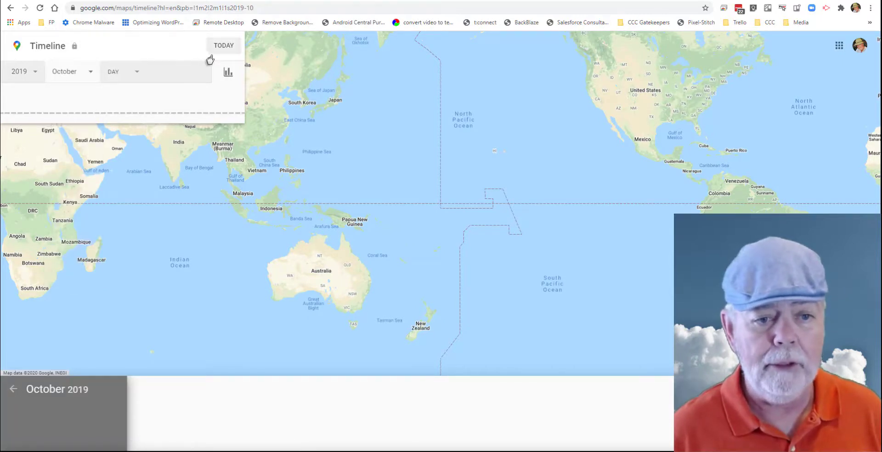
scroll(259, 193, up, 2)
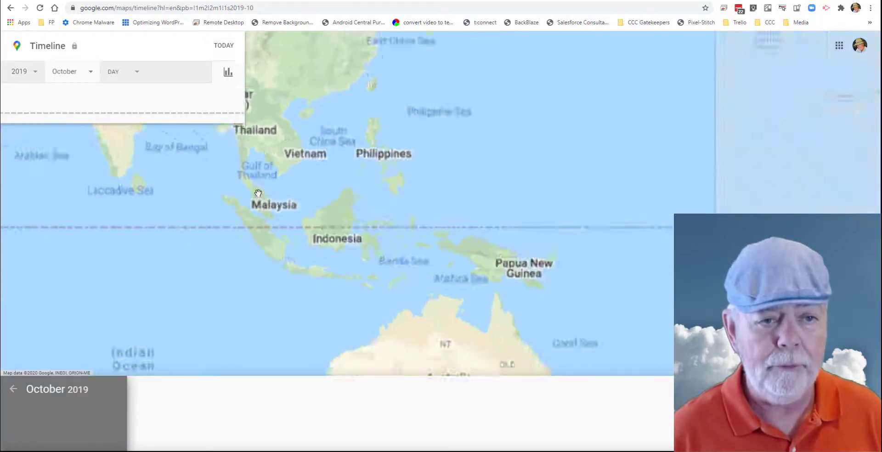
scroll(258, 193, down, 2)
drag(258, 184, 67, 262)
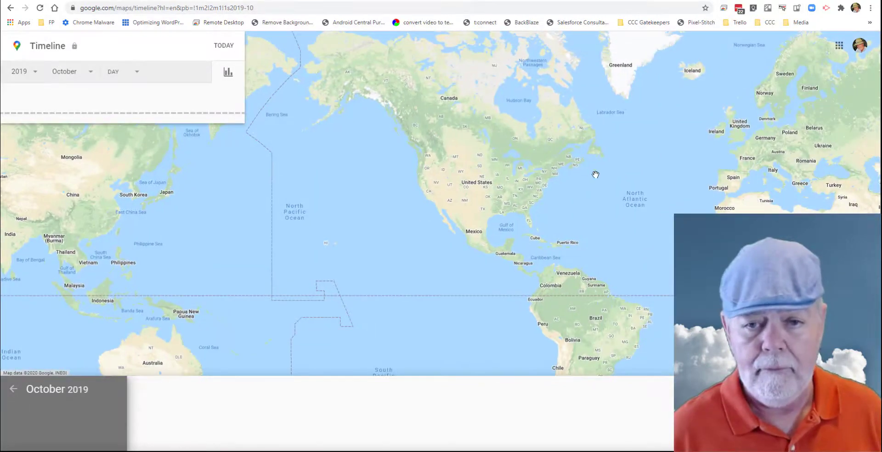
drag(595, 175, 507, 180)
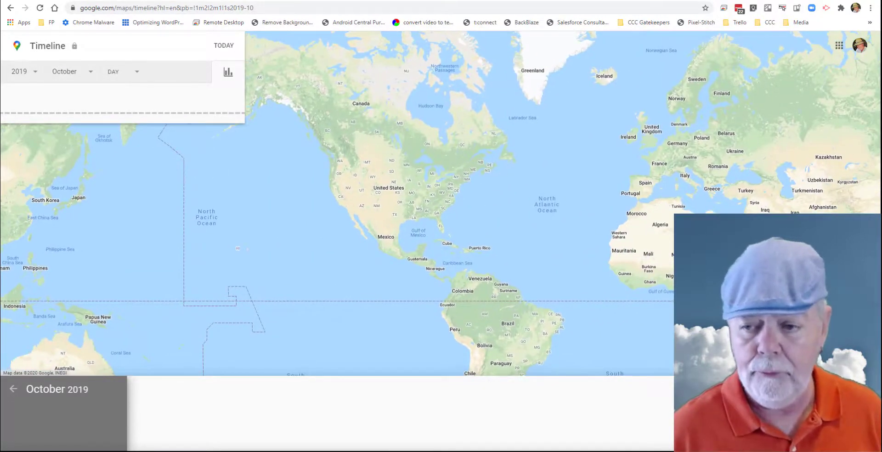
scroll(531, 161, up, 5)
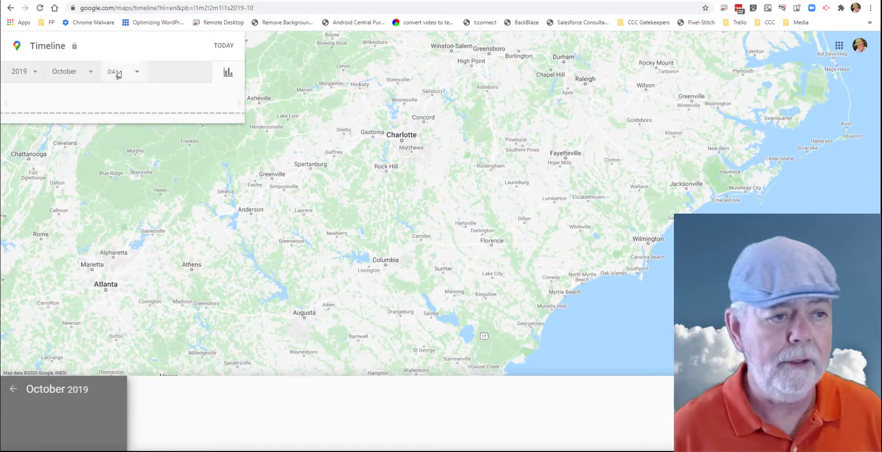
- Narrow the timeline to October 1, 2019 and examine the map around the Gulf of Mexico and Florida
click(132, 78)
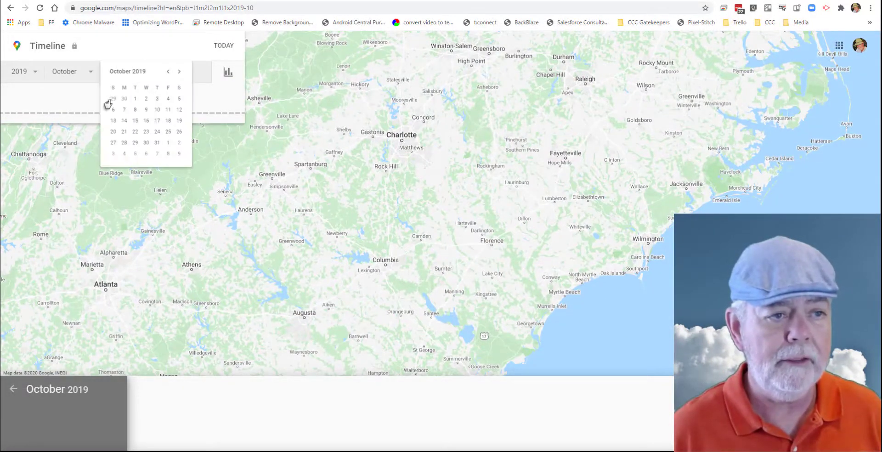
click(133, 107)
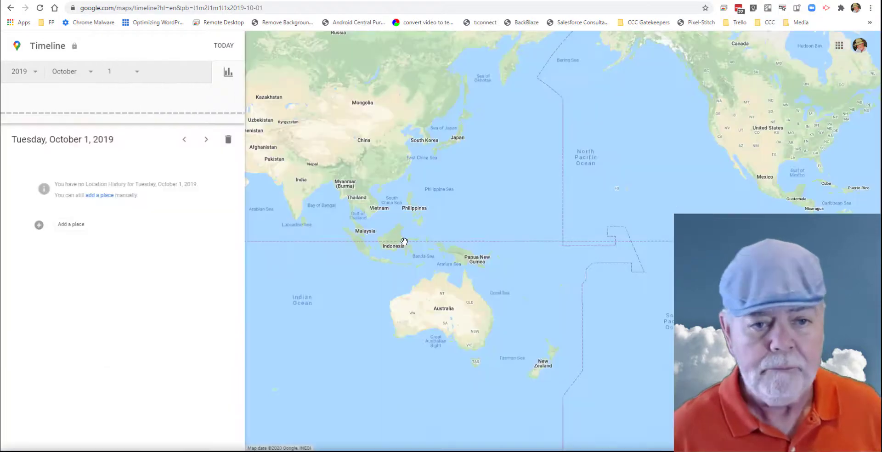
drag(540, 258, 133, 186)
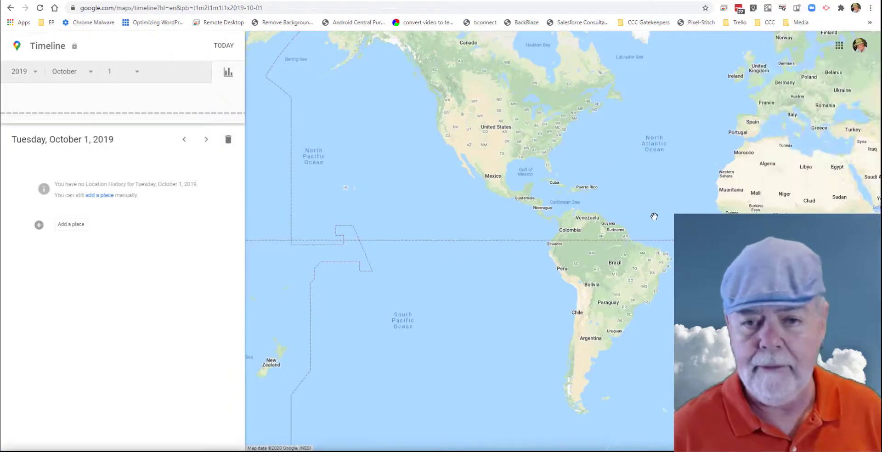
drag(652, 217, 634, 279)
scroll(563, 249, up, 4)
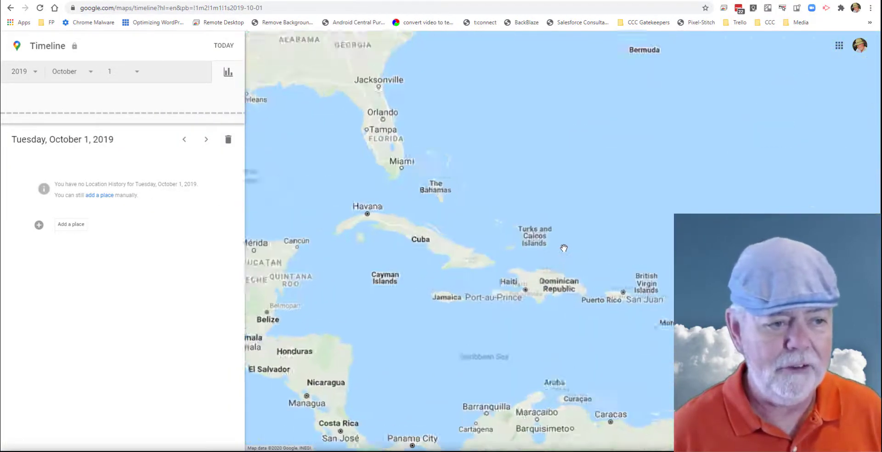
scroll(530, 239, down, 3)
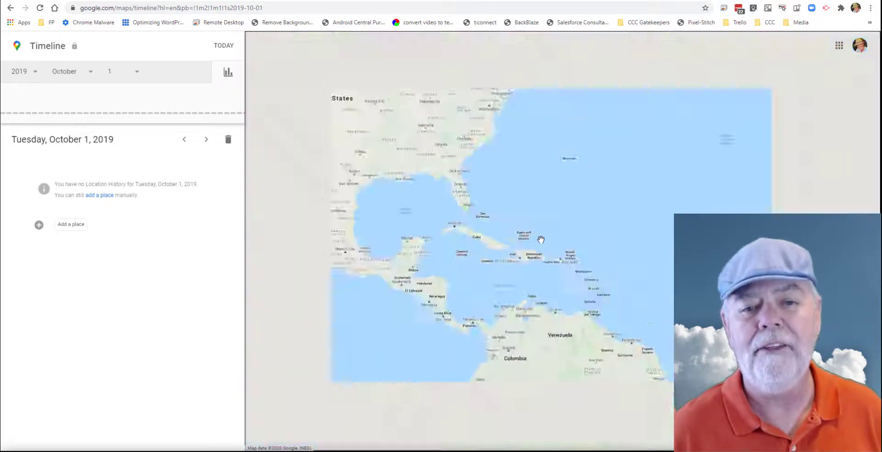
scroll(481, 229, up, 5)
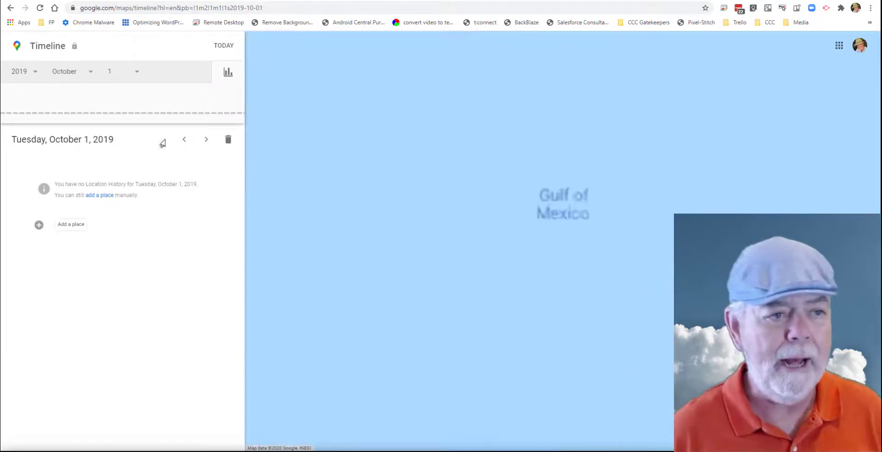
scroll(574, 300, down, 4)
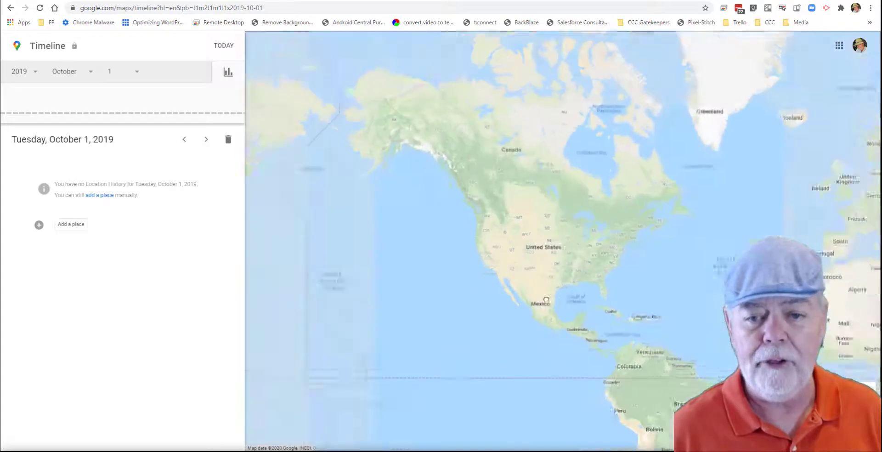
scroll(487, 294, up, 4)
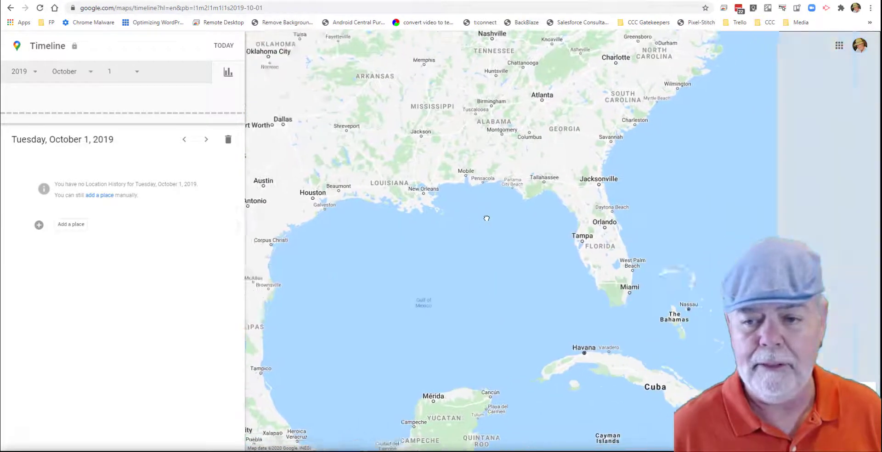
drag(486, 218, 465, 200)
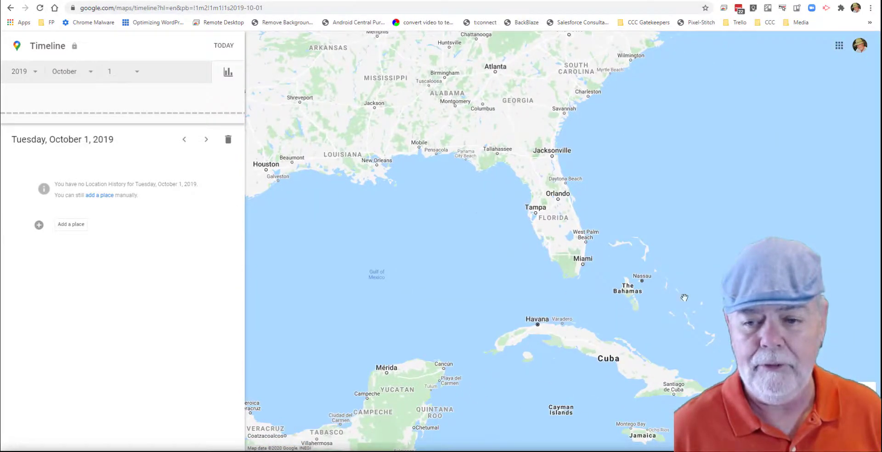
- Show the location timeline for all of 2020 and examine the recorded places across the eastern United States
click(32, 74)
click(12, 112)
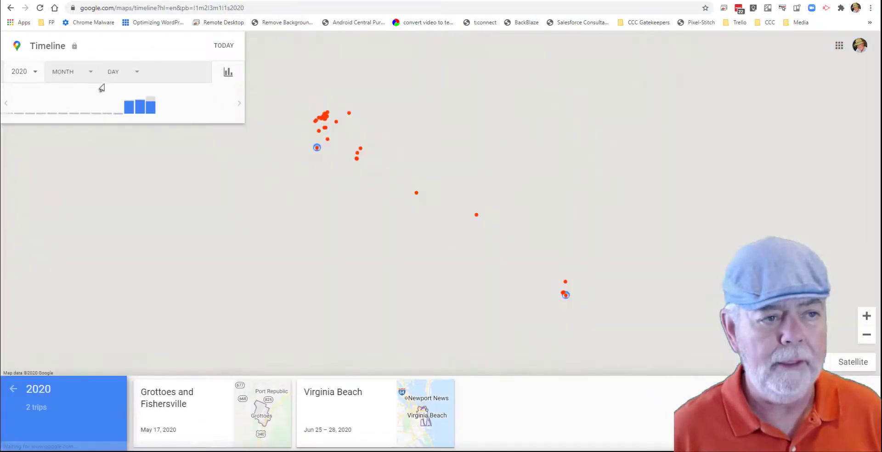
scroll(446, 285, down, 3)
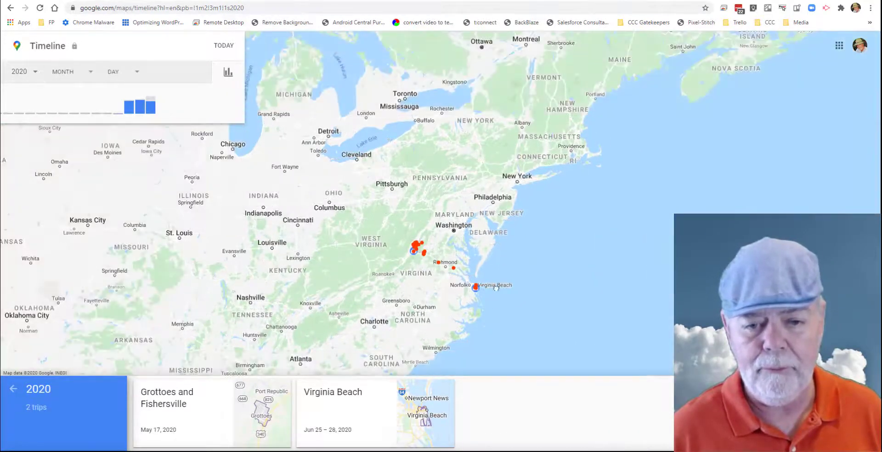
- Switch the timeline to the whole year 2019 and check the world map for recorded places
click(31, 75)
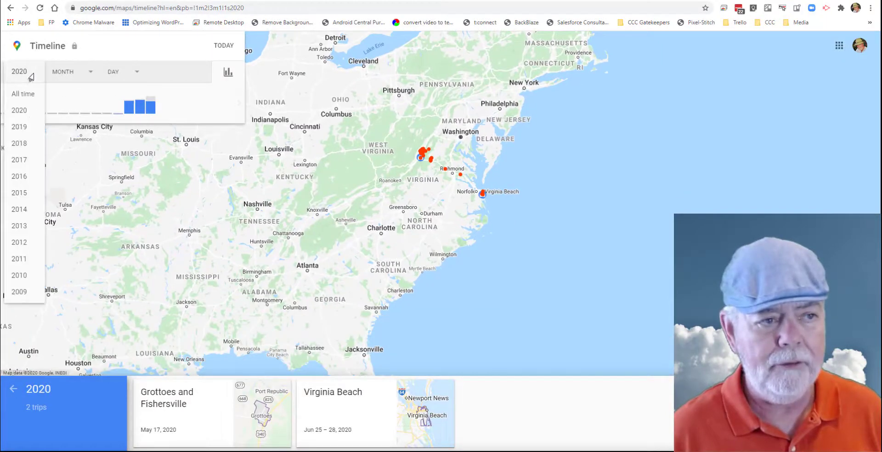
click(19, 127)
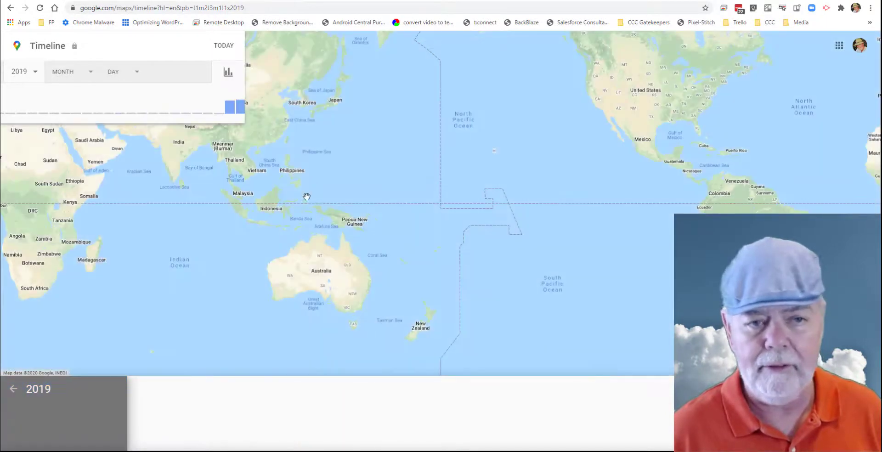
drag(307, 171, 486, 247)
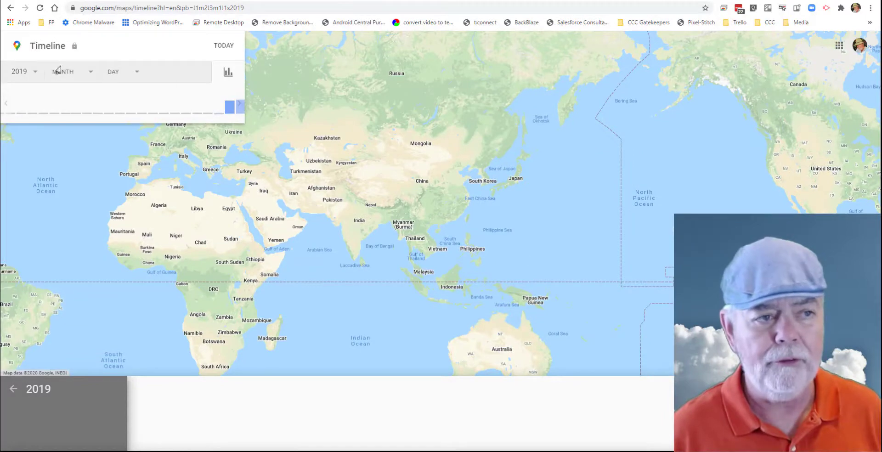
- Return the timeline to 2020 and inspect the recorded Virginia stops, opening June 25 of the Virginia Beach trip
click(31, 75)
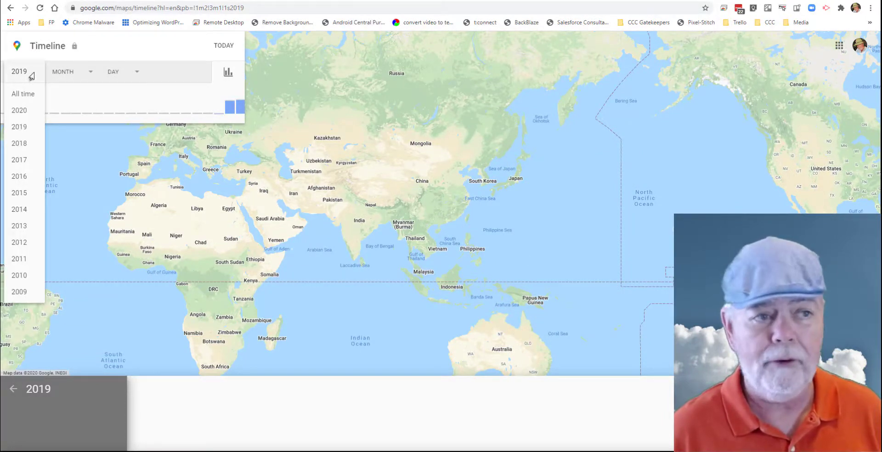
click(19, 110)
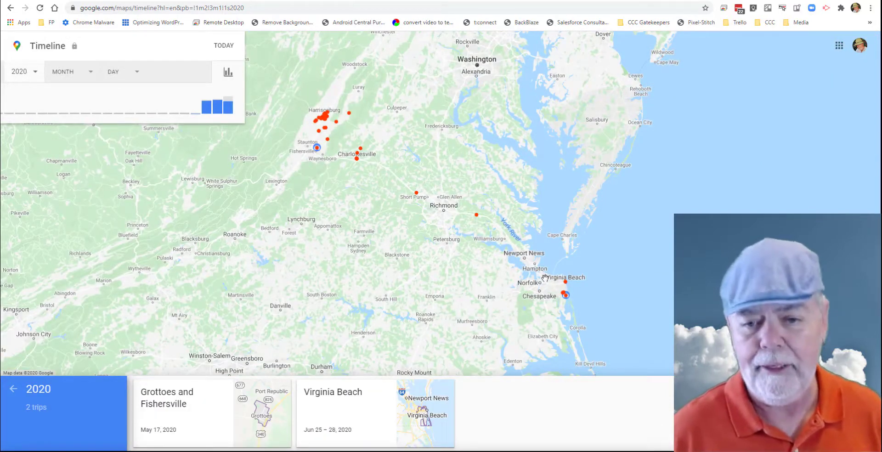
drag(633, 289, 643, 198)
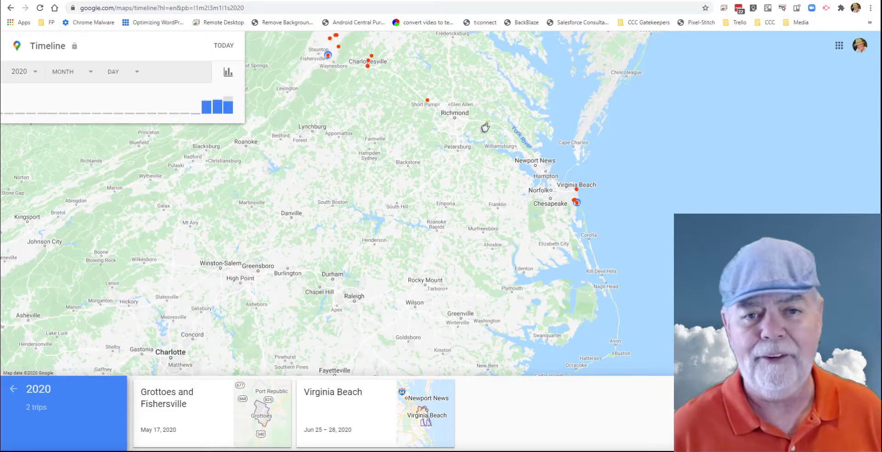
mouse_move(485, 126)
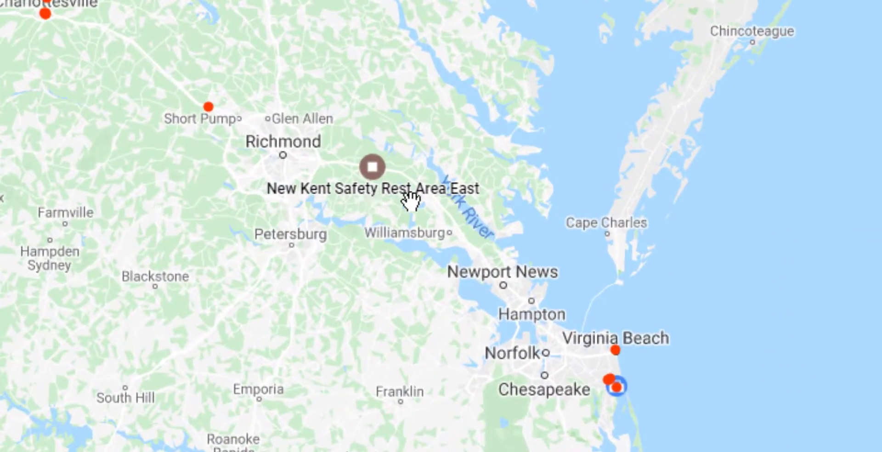
scroll(372, 184, up, 1)
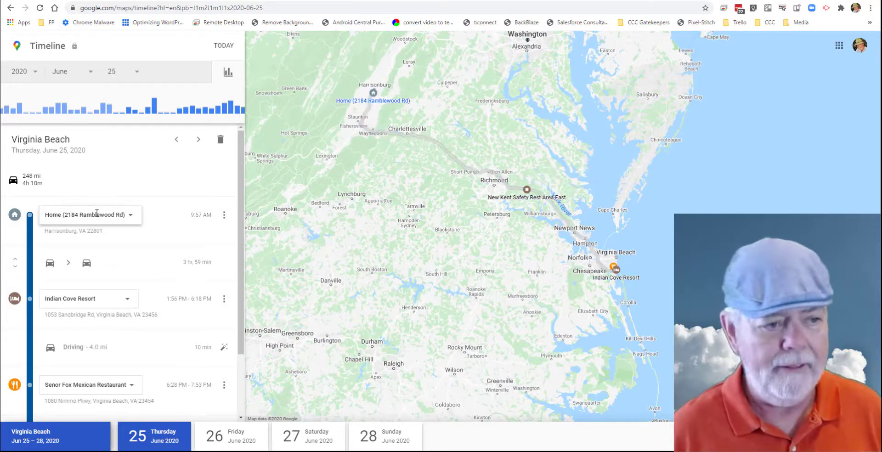
- Review the recorded stops of June 25, 2020 and return to the Google Account's Data & personalization page
scroll(108, 204, down, 2)
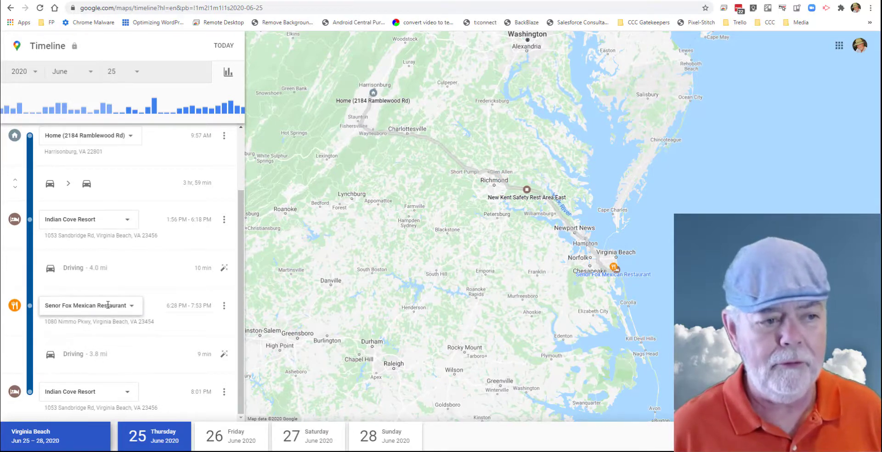
scroll(108, 305, up, 2)
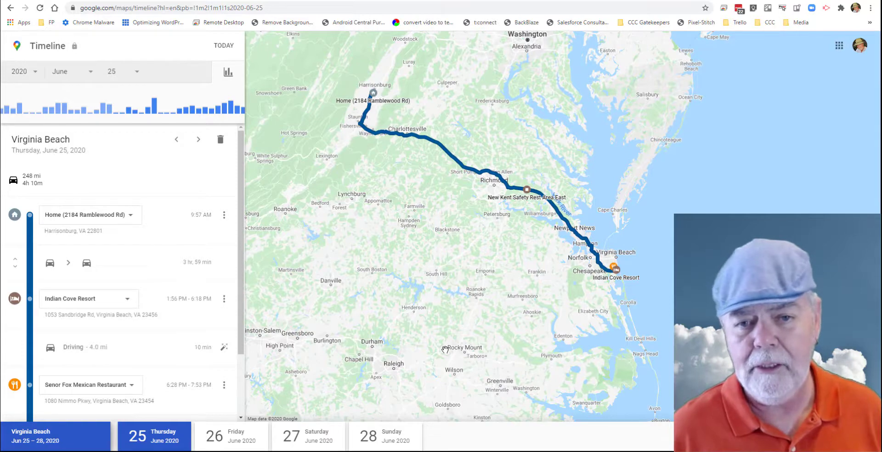
click(8, 6)
click(6, 7)
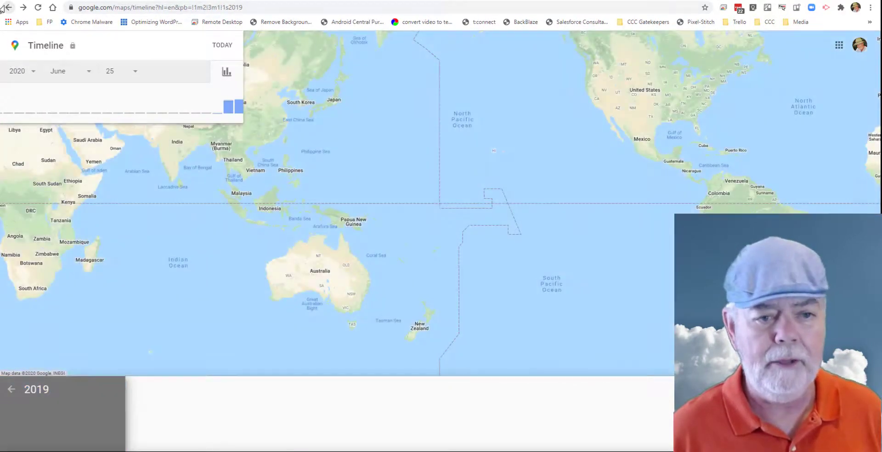
click(4, 6)
click(7, 7)
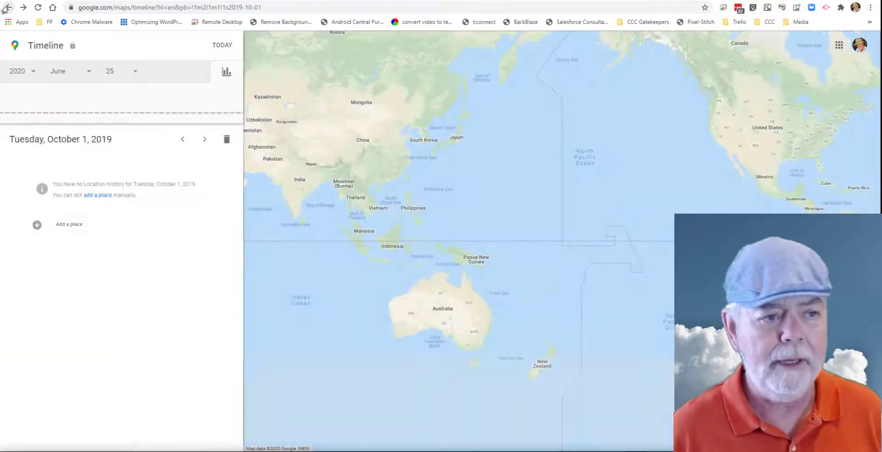
right_click(7, 7)
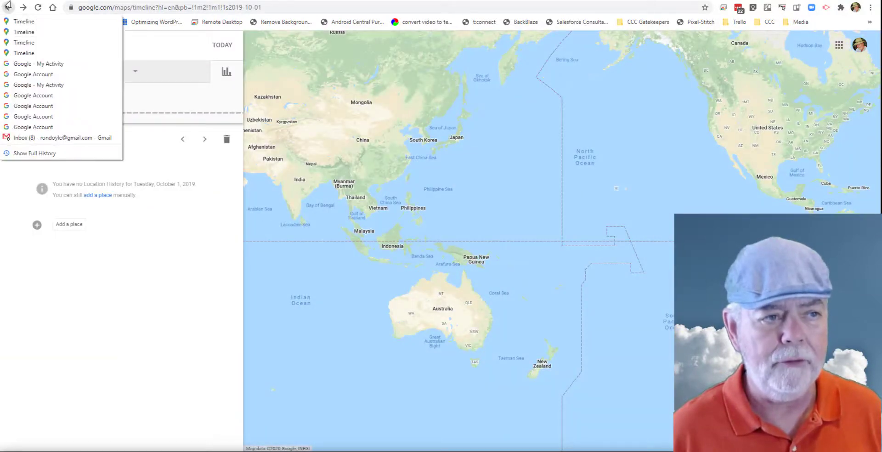
click(17, 75)
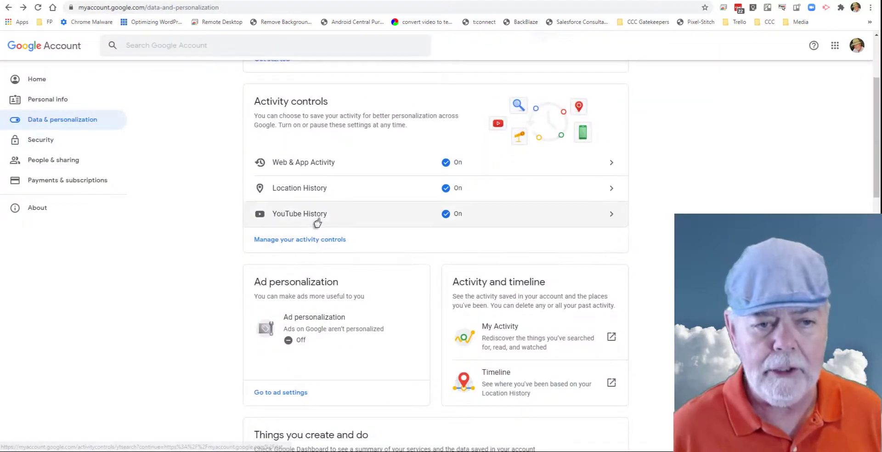
- Open the YouTube History activity controls and bring up the saved YouTube activity for management
click(322, 218)
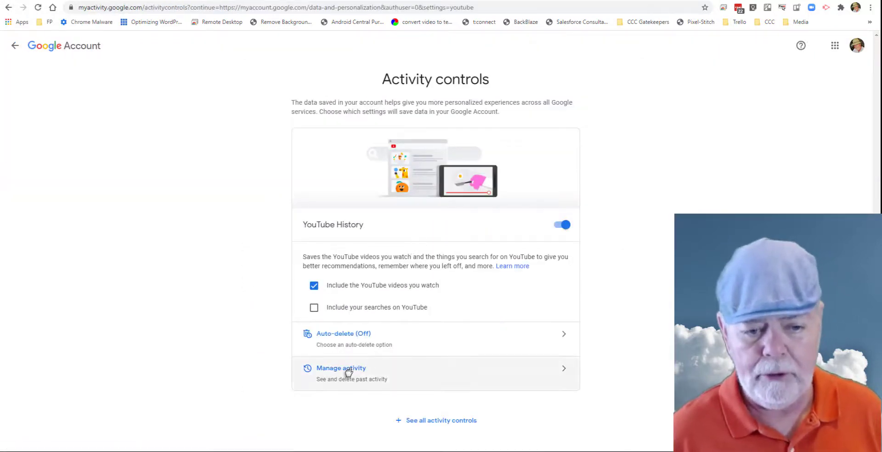
click(345, 370)
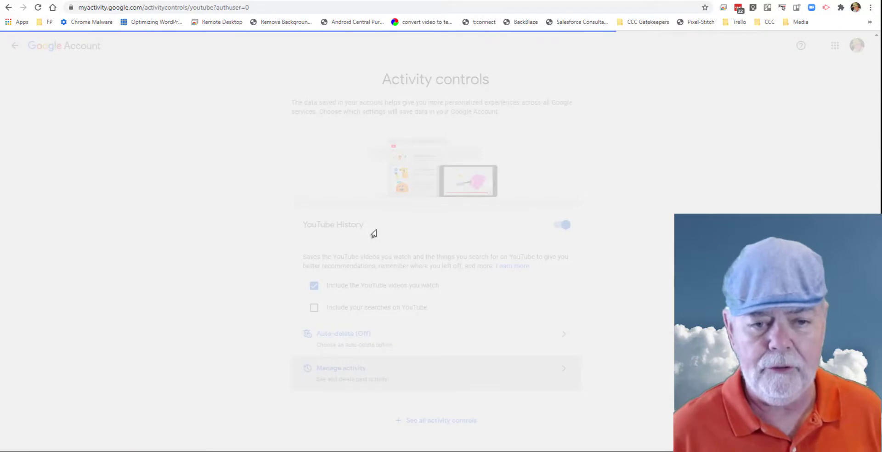
scroll(371, 236, down, 3)
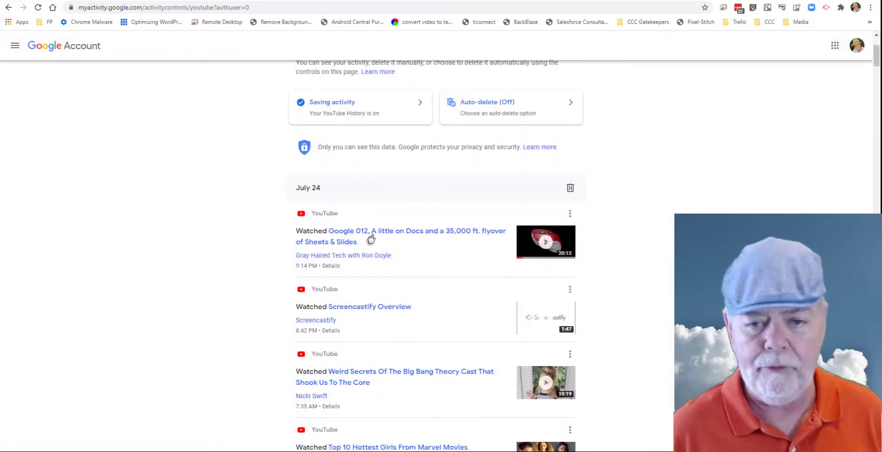
key(alt+Left)
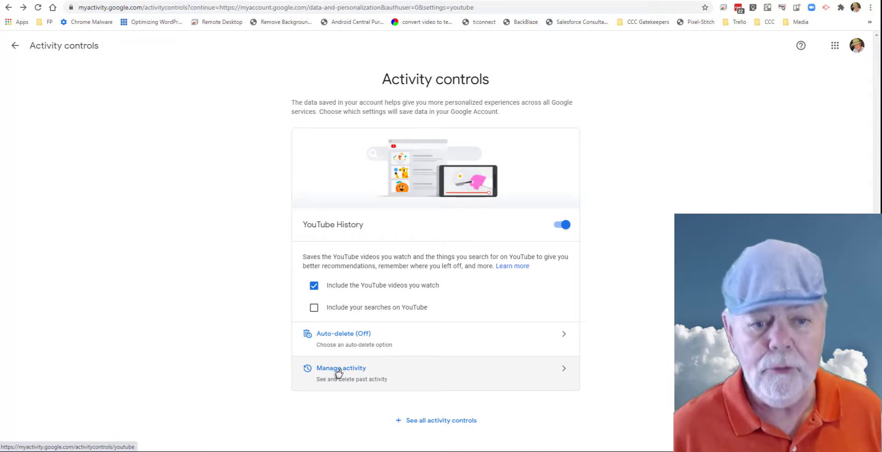
click(338, 372)
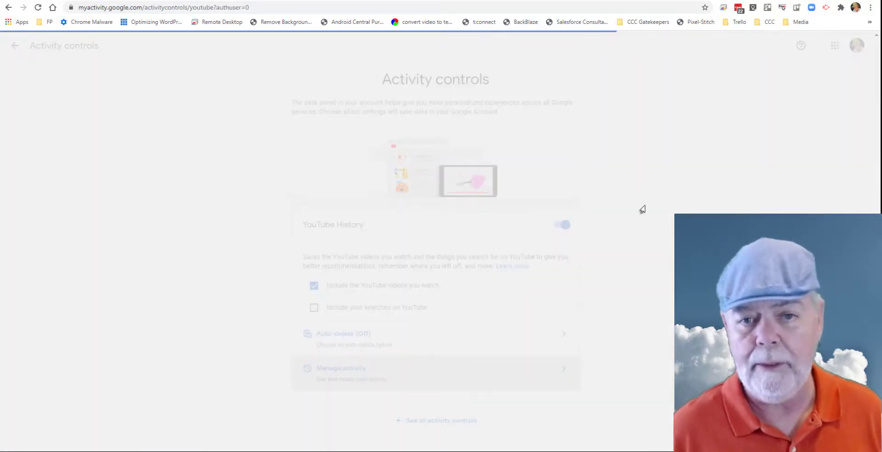
scroll(561, 173, down, 2)
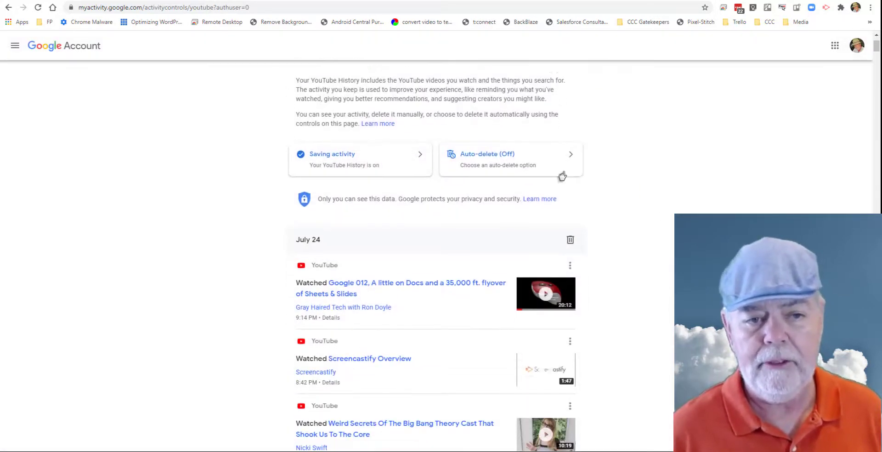
- Check which YouTube activity is being saved and examine the watched videos recorded for July 24 and July 23
click(368, 158)
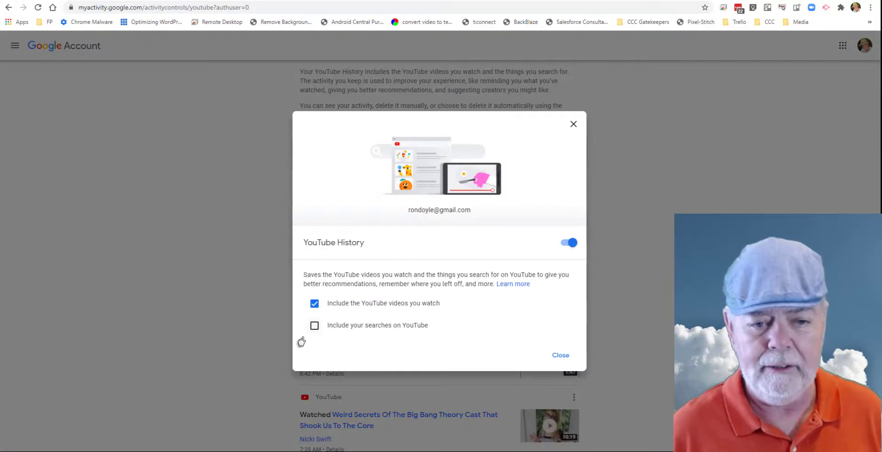
click(573, 124)
scroll(614, 227, down, 1)
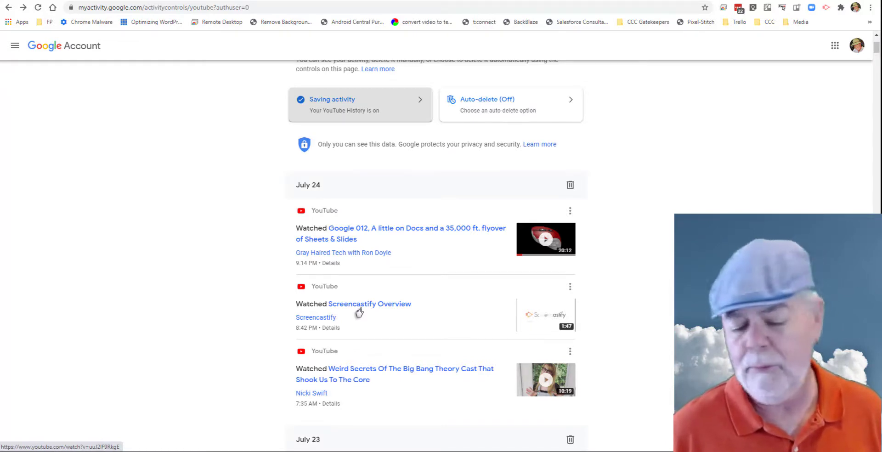
scroll(363, 308, down, 3)
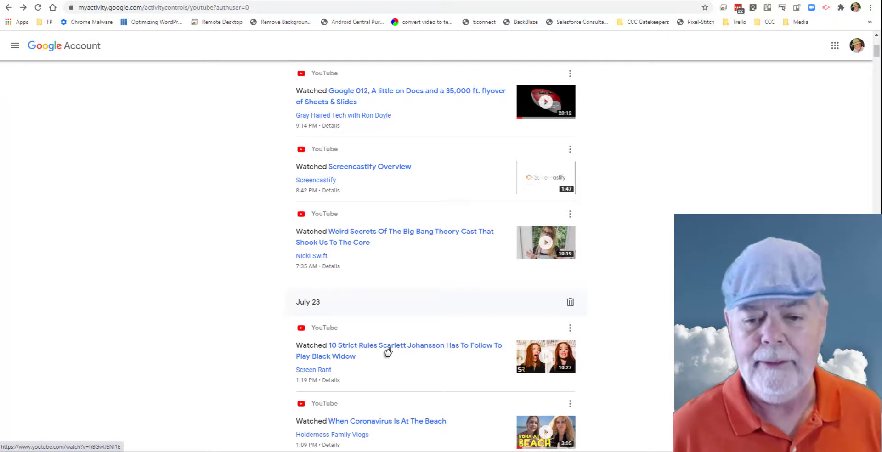
scroll(392, 353, up, 5)
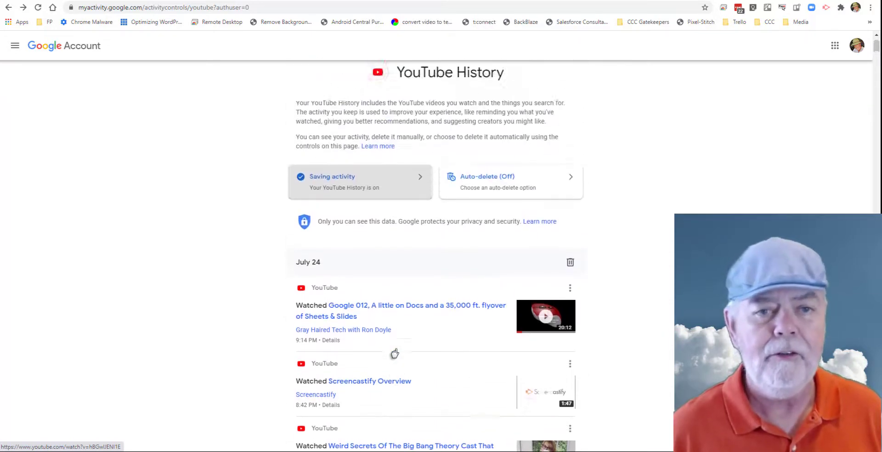
scroll(399, 346, down, 3)
scroll(403, 344, down, 3)
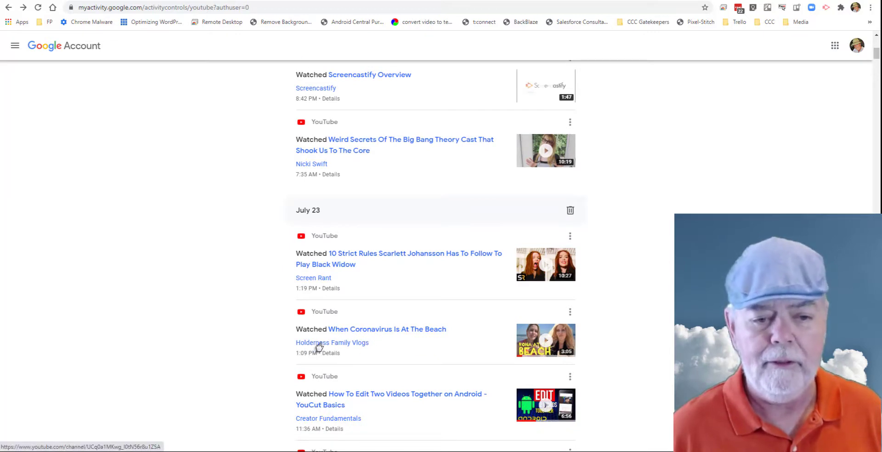
scroll(433, 340, up, 8)
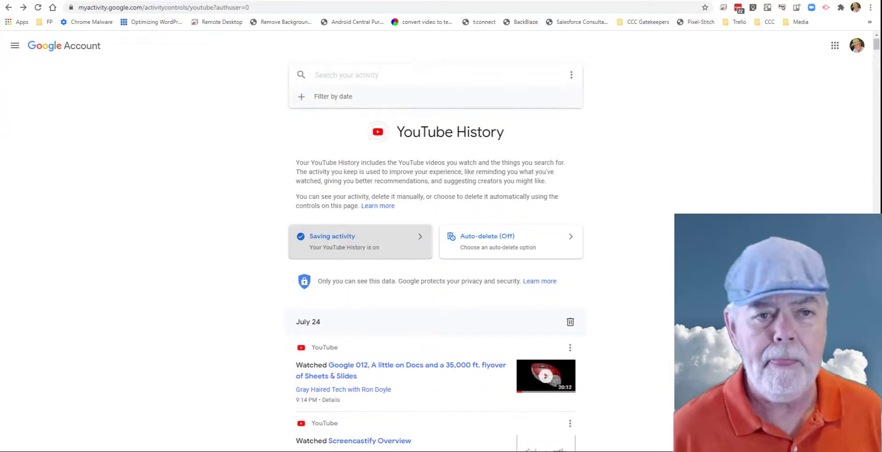
- Leave YouTube History for the account's Security page and examine the Google sign-in and identity verification settings
click(8, 8)
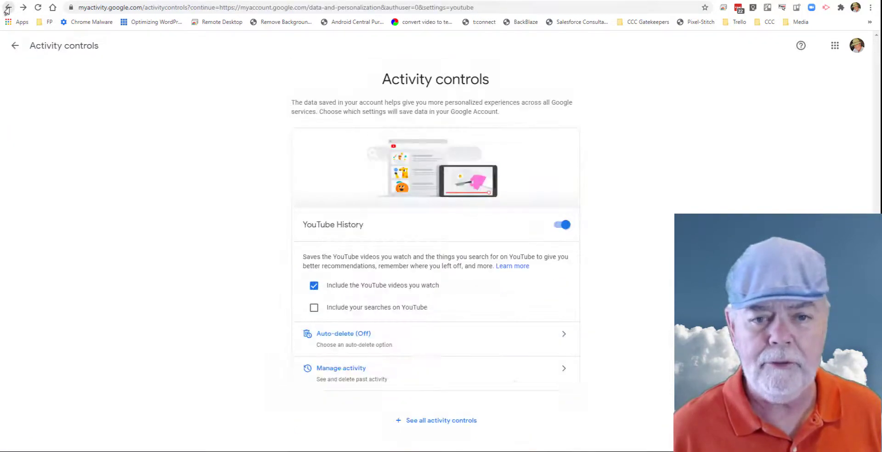
click(8, 8)
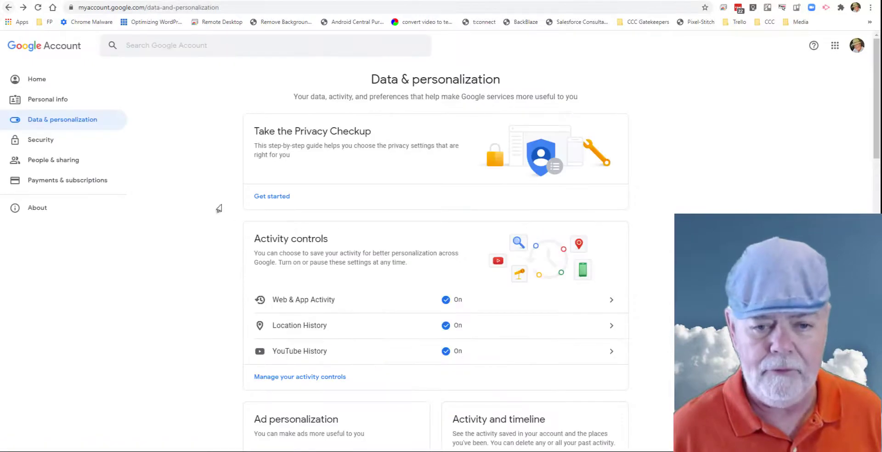
click(37, 142)
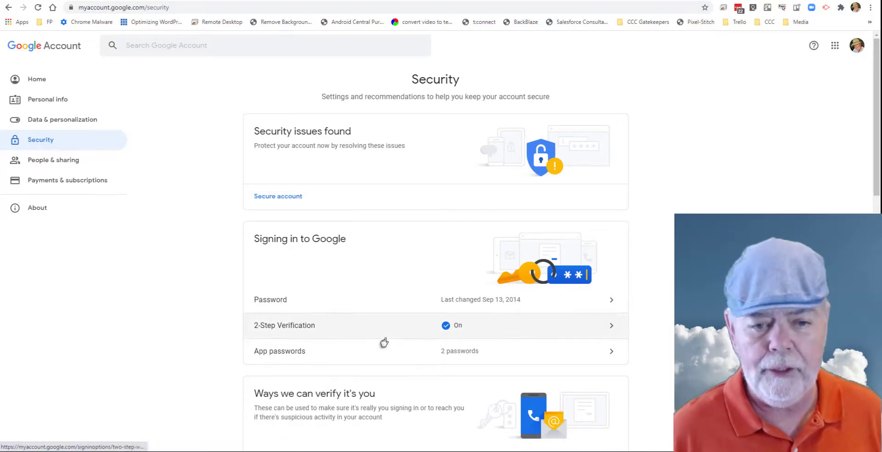
scroll(390, 317, down, 3)
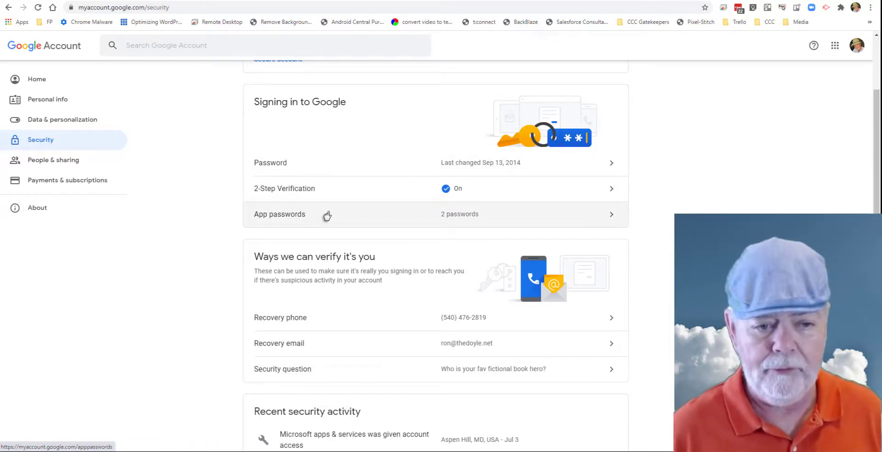
scroll(327, 216, up, 2)
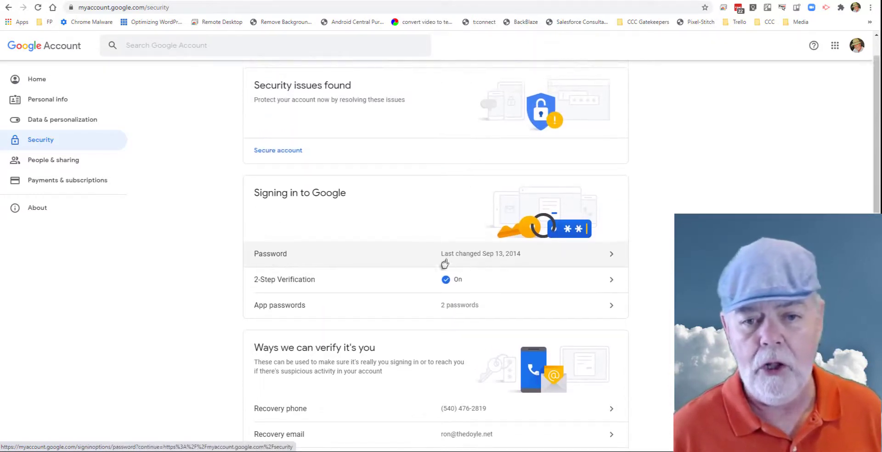